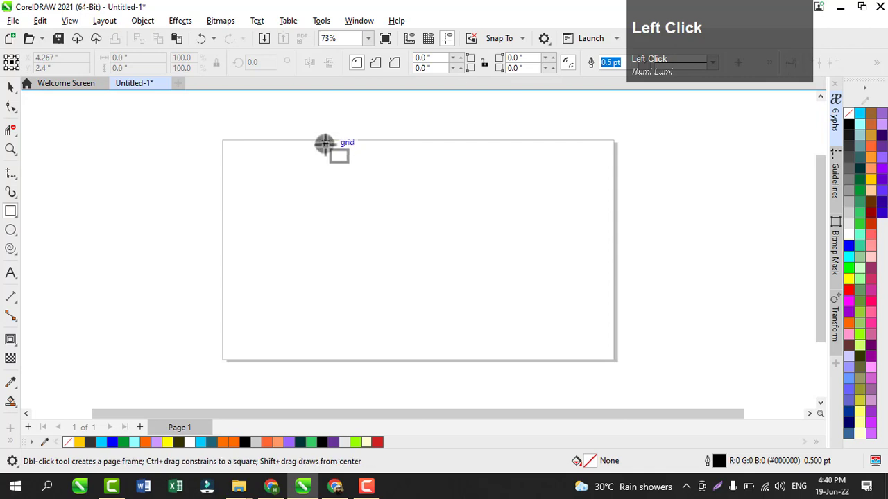
Step: Draw a rectangle about 2.29 by 4.53 inches on the page and round its corners fully into an upright oval, radius about 1.147 inches
{"action": "mouse_move", "coordinate": [326, 143]}
{"action": "left_mouse_down"}
{"action": "mouse_move", "coordinate": [341, 244]}
{"action": "mouse_move", "coordinate": [417, 287]}
{"action": "mouse_move", "coordinate": [412, 357]}
{"action": "mouse_move", "coordinate": [440, 358]}
{"action": "mouse_move", "coordinate": [430, 349]}
{"action": "left_mouse_up"}
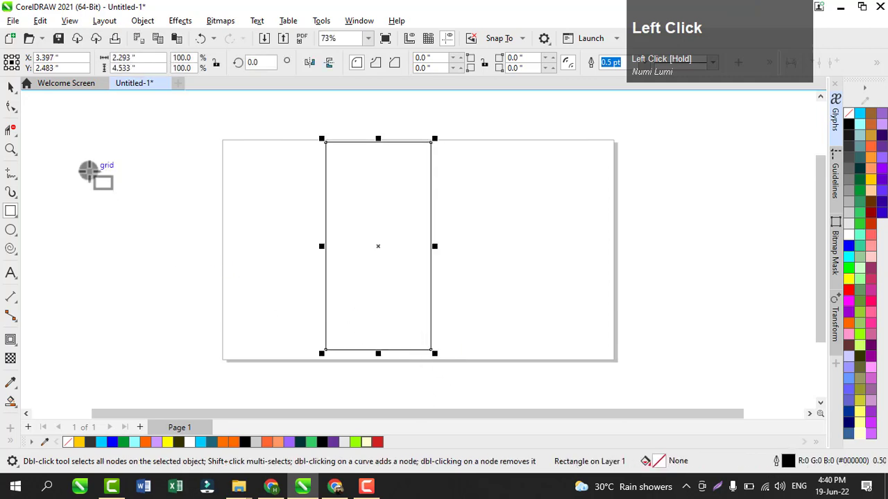
{"action": "left_click", "coordinate": [10, 87]}
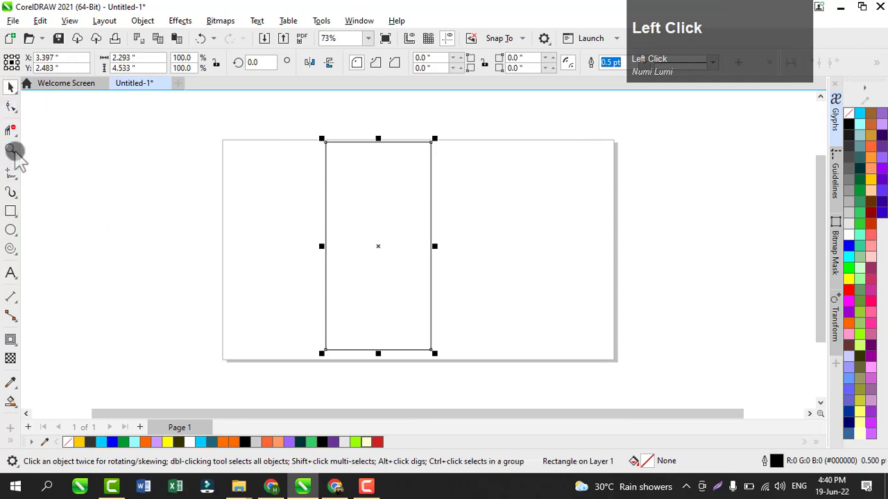
{"action": "left_click", "coordinate": [11, 107]}
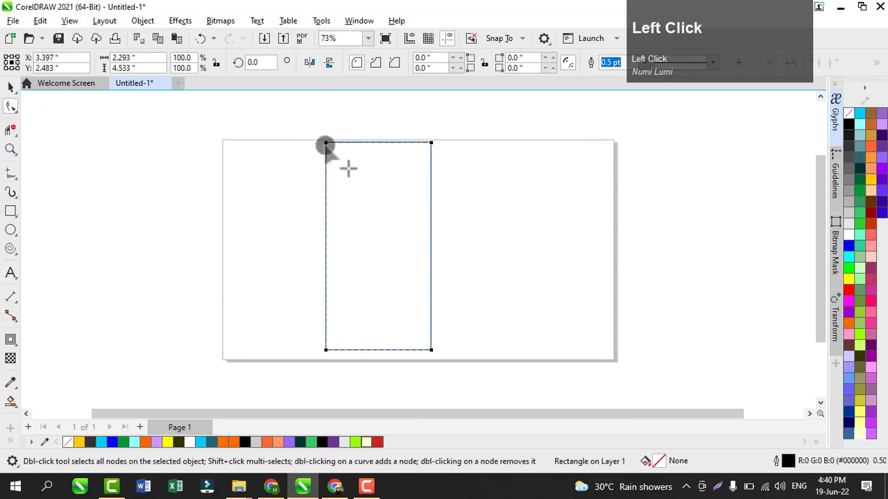
{"action": "left_click_drag", "start_coordinate": [326, 144], "coordinate": [390, 260]}
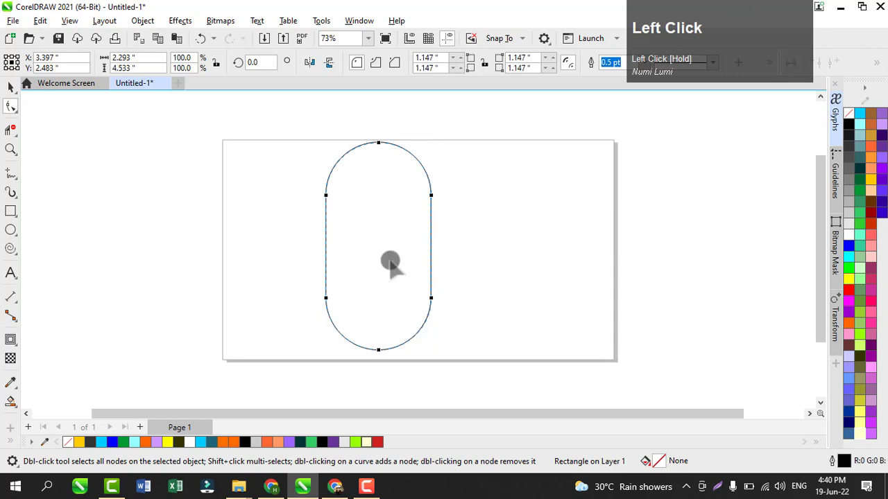
Step: Add a one-step inside contour to the oval with an offset of about 0.52 inches
{"action": "left_click", "coordinate": [10, 339]}
{"action": "left_click", "coordinate": [49, 355]}
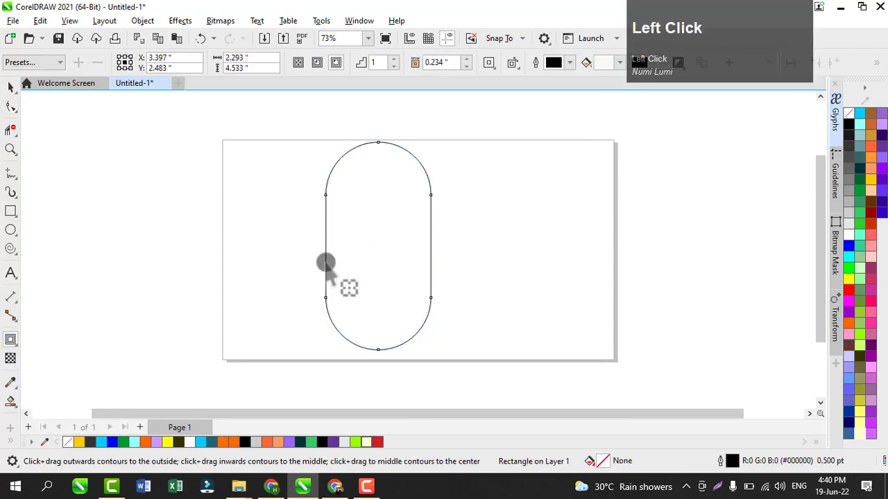
{"action": "left_click_drag", "start_coordinate": [328, 261], "coordinate": [349, 271]}
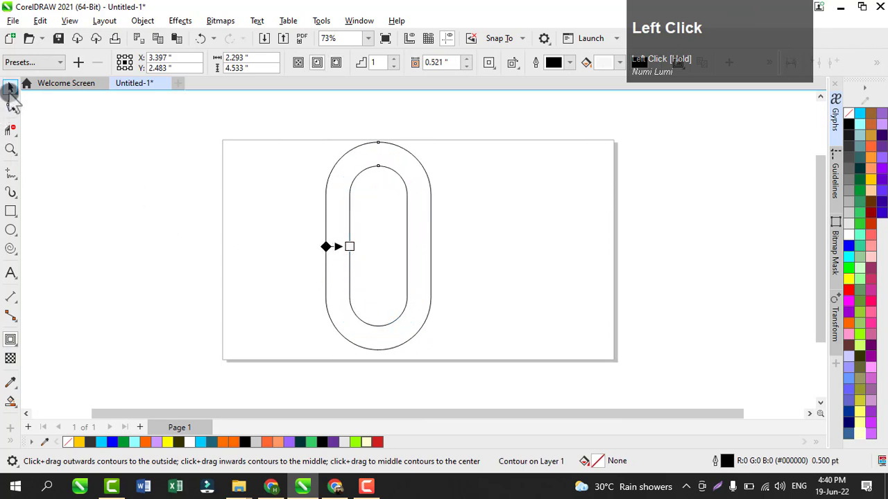
{"action": "left_click", "coordinate": [11, 87]}
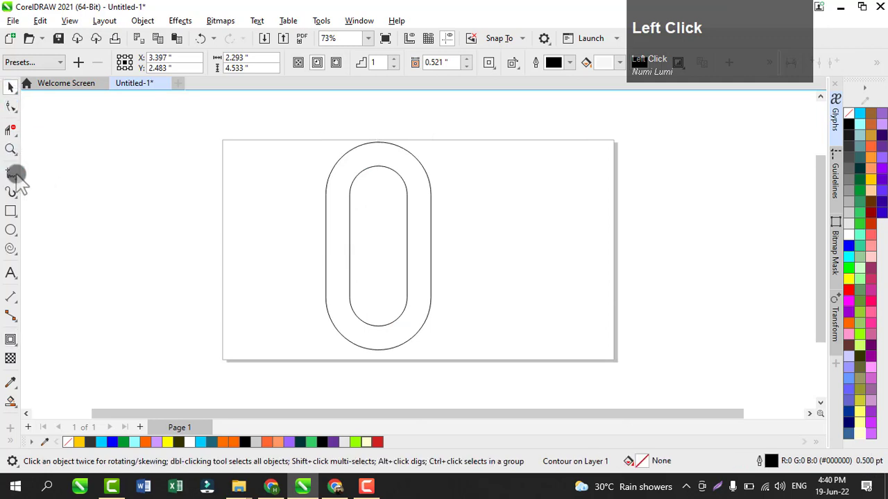
Step: Draw a straight horizontal line about 2.3 inches long from the oval's center out past its left side
{"action": "left_click", "coordinate": [11, 173]}
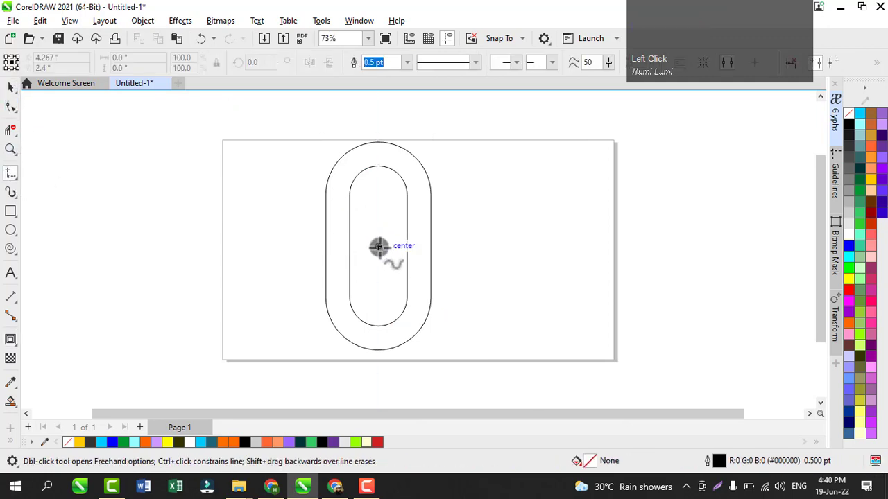
{"action": "left_click", "coordinate": [379, 246]}
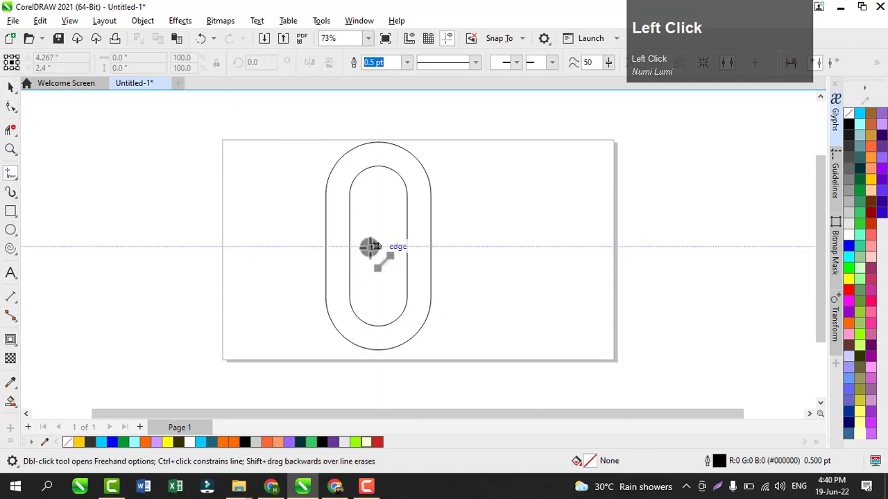
{"action": "left_click", "coordinate": [273, 246]}
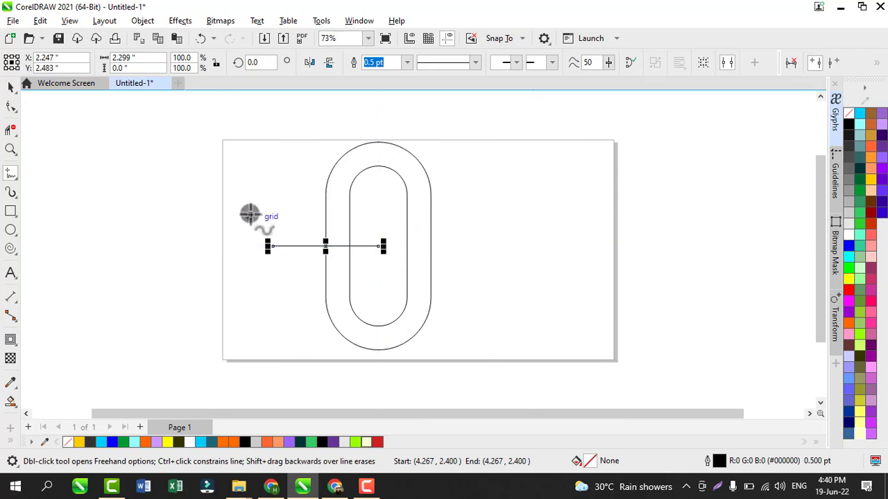
Step: Place a copy of the horizontal line along the outer oval's top edge and stretch it rightward to about 3.5 inches
{"action": "left_click", "coordinate": [11, 87]}
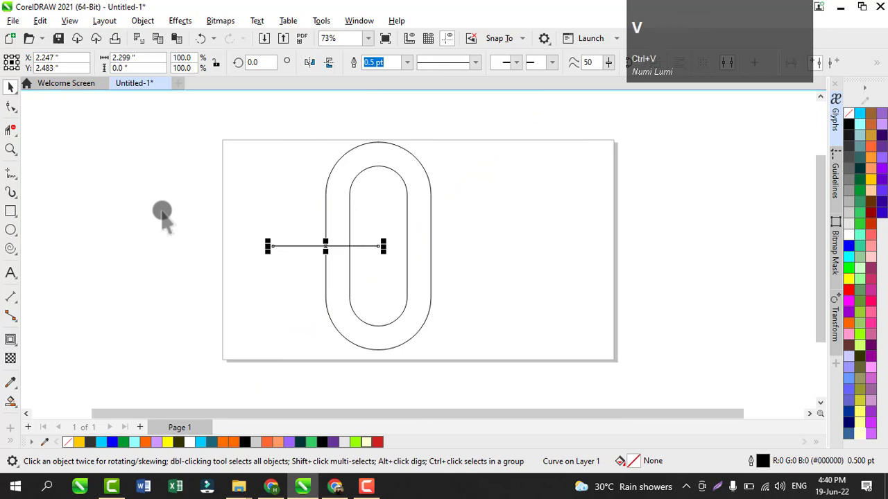
{"action": "left_click", "coordinate": [335, 328], "text": "shift"}
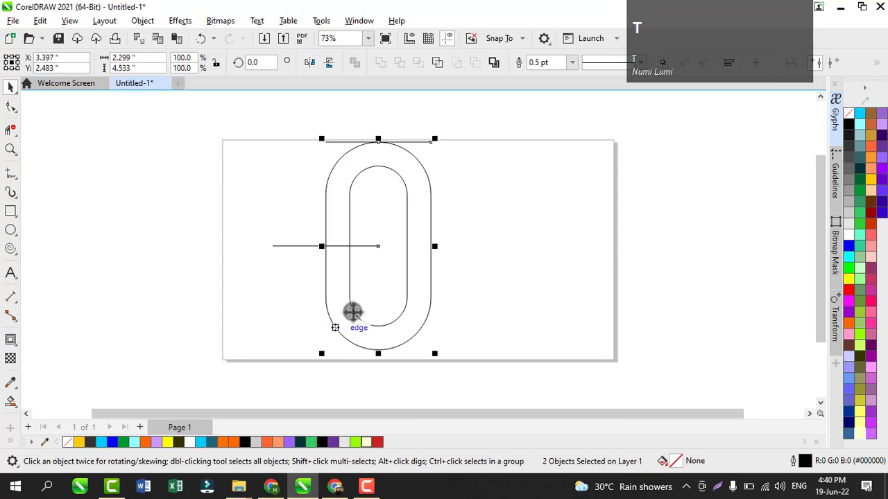
{"action": "left_click", "coordinate": [447, 144]}
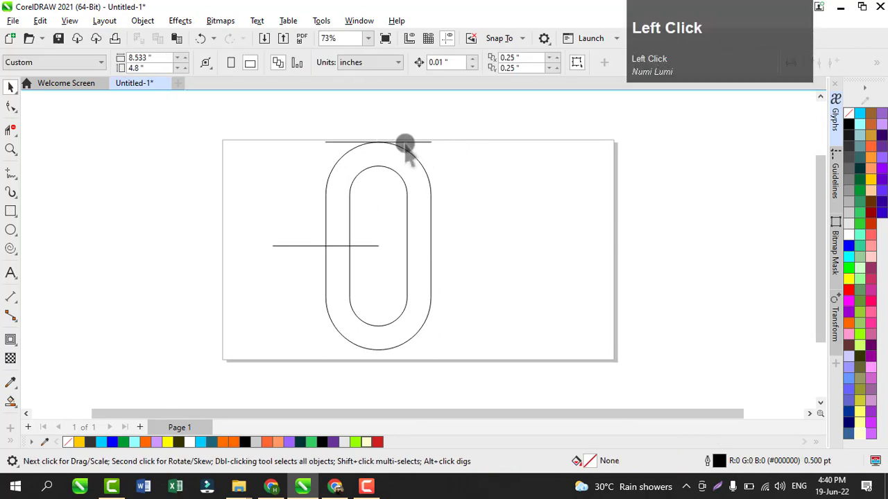
{"action": "left_click", "coordinate": [409, 143]}
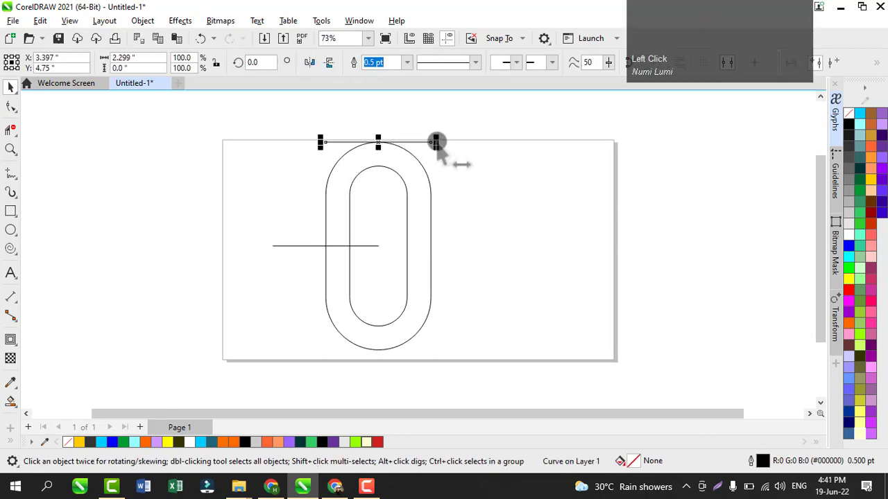
{"action": "left_click_drag", "start_coordinate": [435, 143], "coordinate": [491, 144]}
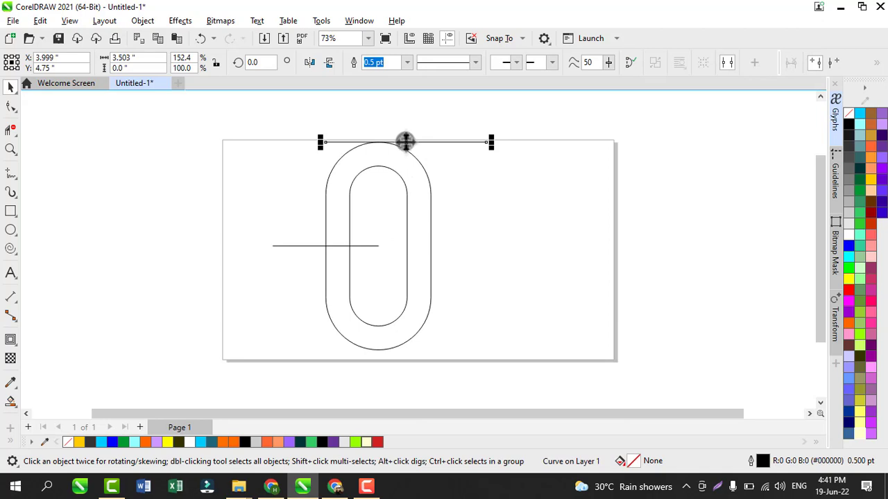
Step: Draw two vertical lines upward from the right upper nodes of the inner and outer ovals, about 2.8 and 3.1 inches long
{"action": "left_click", "coordinate": [11, 179]}
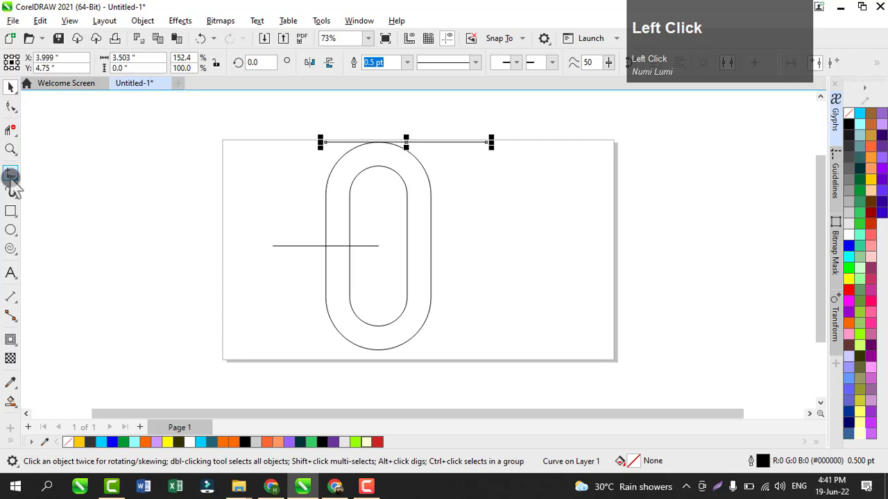
{"action": "left_click", "coordinate": [407, 190]}
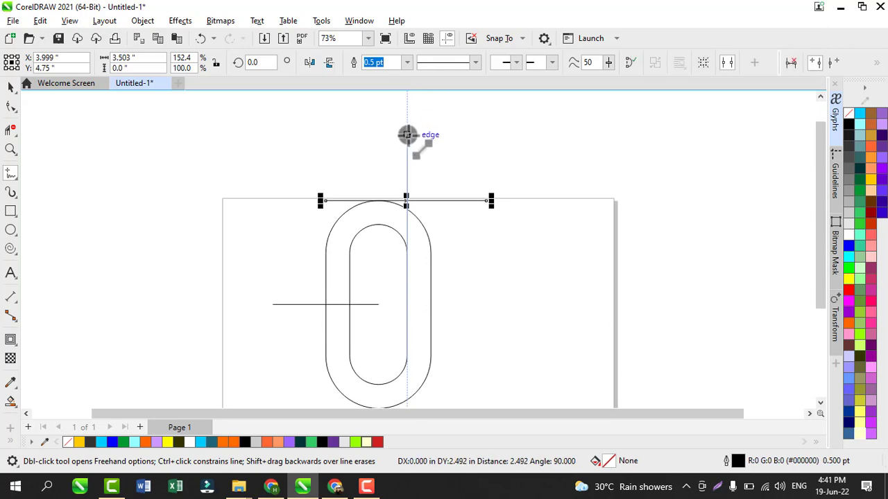
{"action": "left_click", "coordinate": [407, 121]}
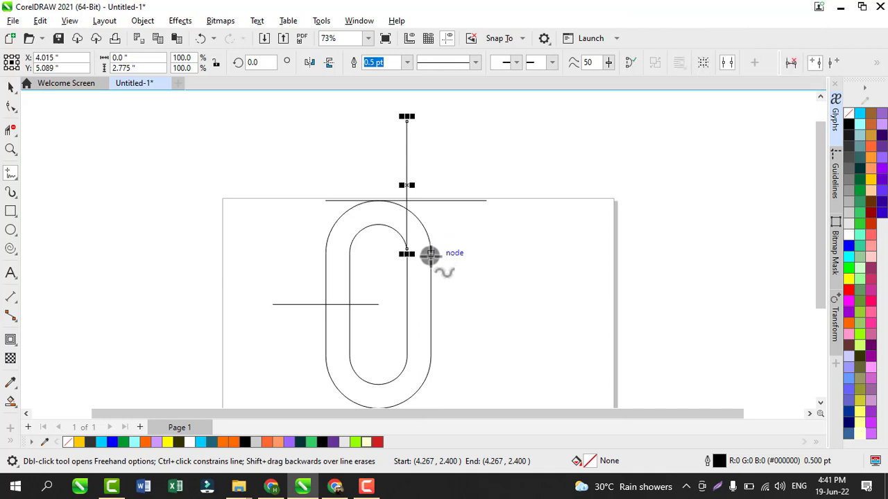
{"action": "left_click", "coordinate": [429, 253]}
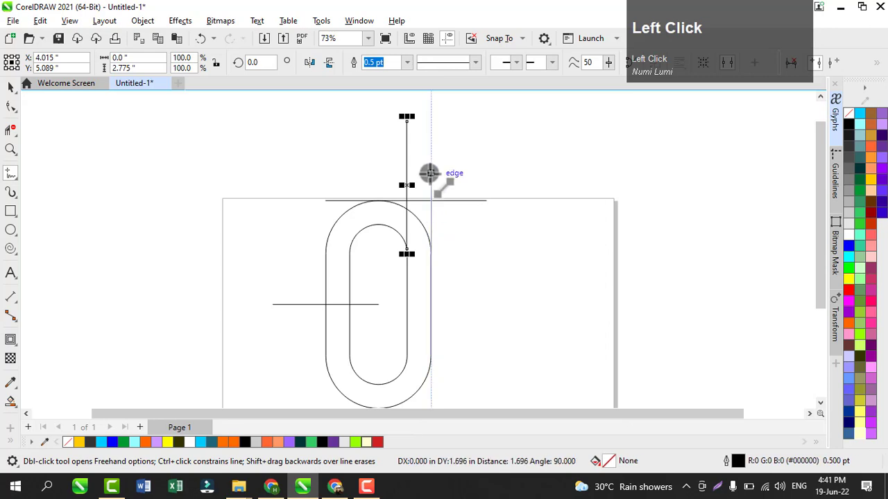
{"action": "left_click", "coordinate": [431, 112]}
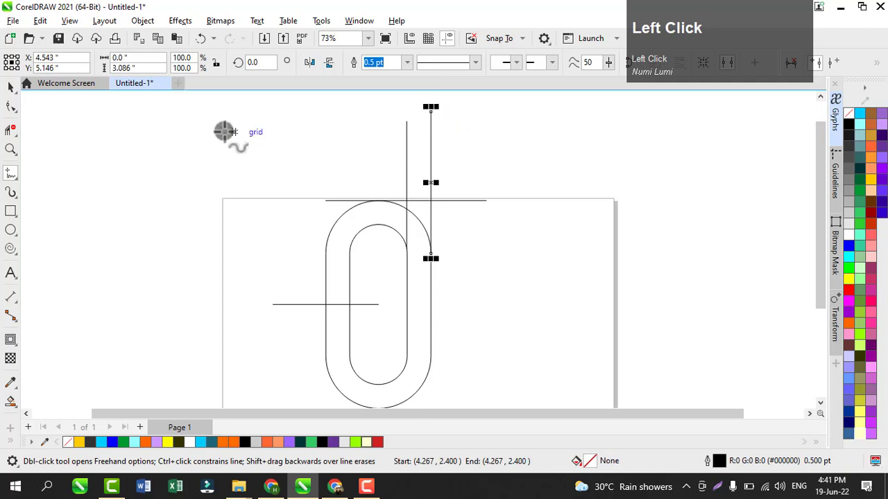
{"action": "key", "text": "space"}
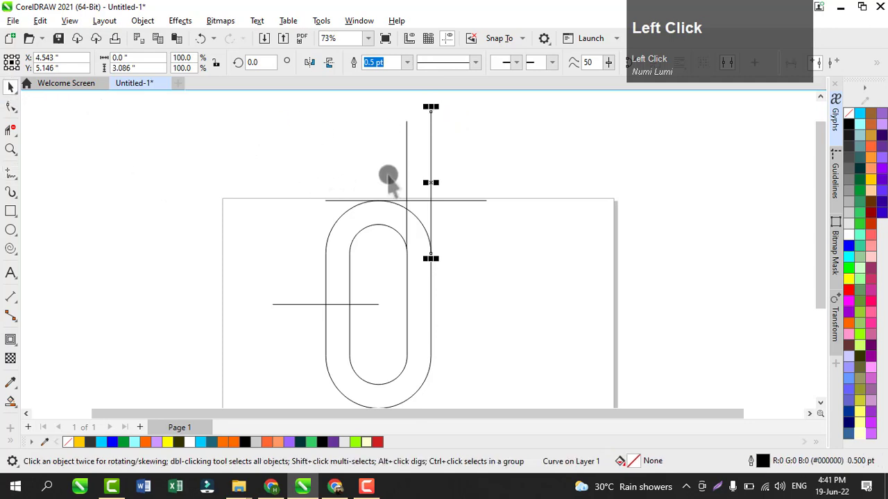
{"action": "left_click", "coordinate": [407, 189]}
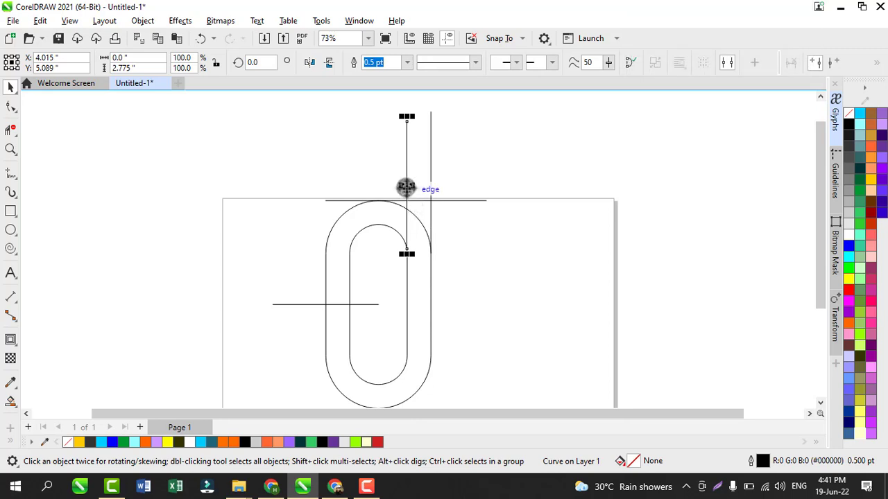
{"action": "left_click_drag", "start_coordinate": [406, 189], "coordinate": [474, 188]}
{"action": "key", "text": "ctrl+z"}
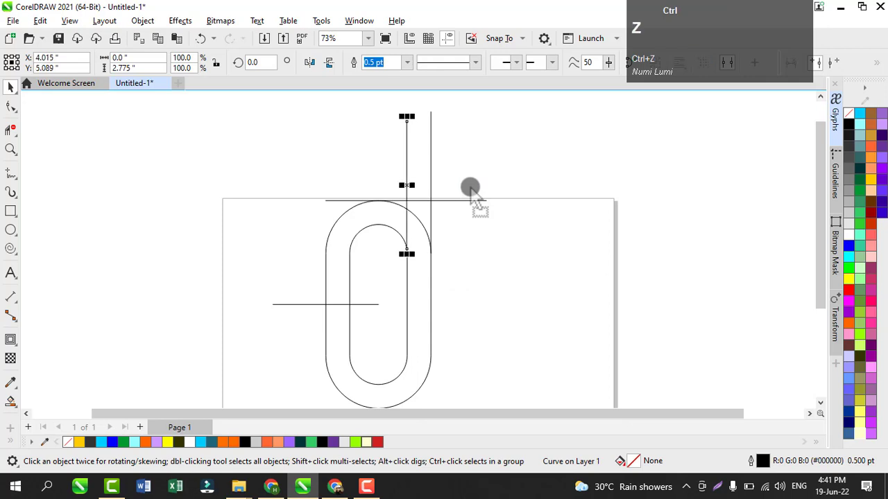
Step: Duplicate the two vertical lines together and place the copies about 1 inch to the right
{"action": "left_click_drag", "start_coordinate": [381, 97], "coordinate": [468, 268]}
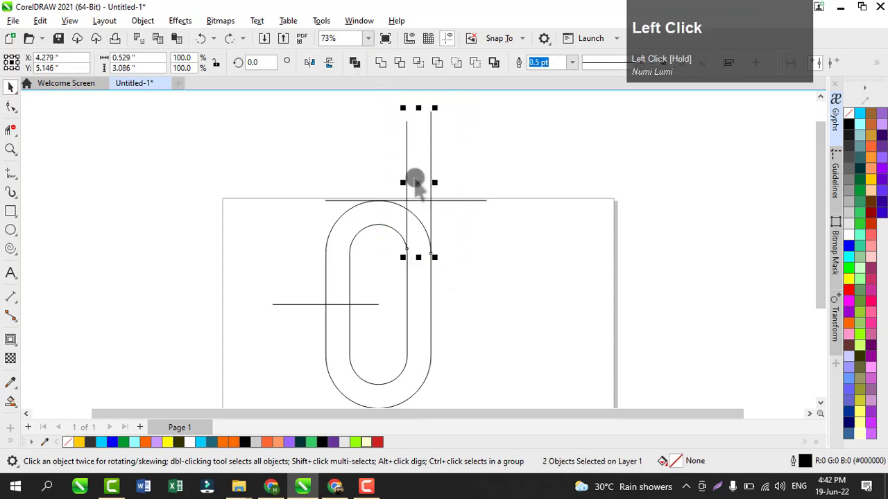
{"action": "left_click_drag", "start_coordinate": [417, 183], "coordinate": [466, 190]}
{"action": "right_click", "coordinate": [467, 190]}
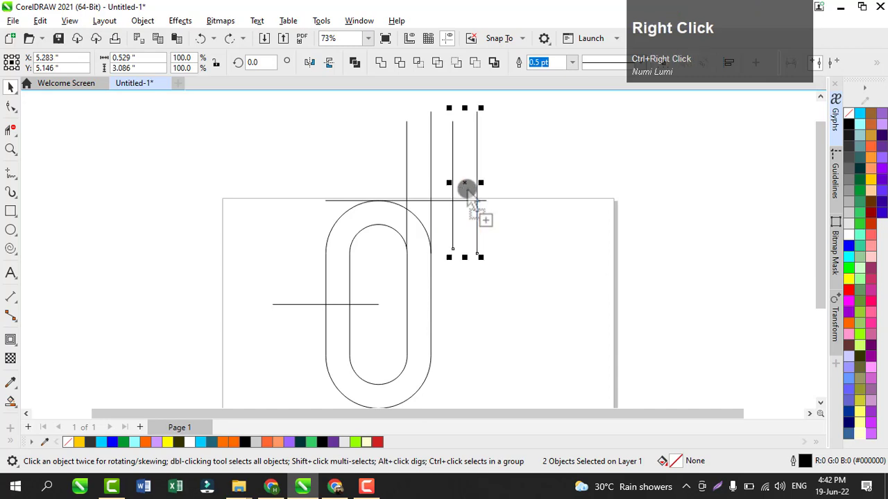
{"action": "left_click", "coordinate": [508, 185]}
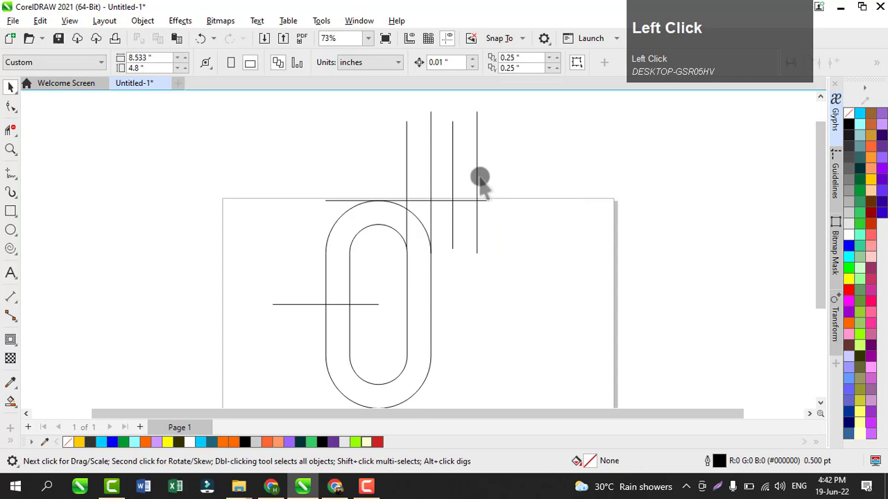
Step: Delete the rightmost vertical line and the one on the inner oval, and lengthen the remaining copy downward to about 3.2 inches
{"action": "left_click", "coordinate": [477, 179]}
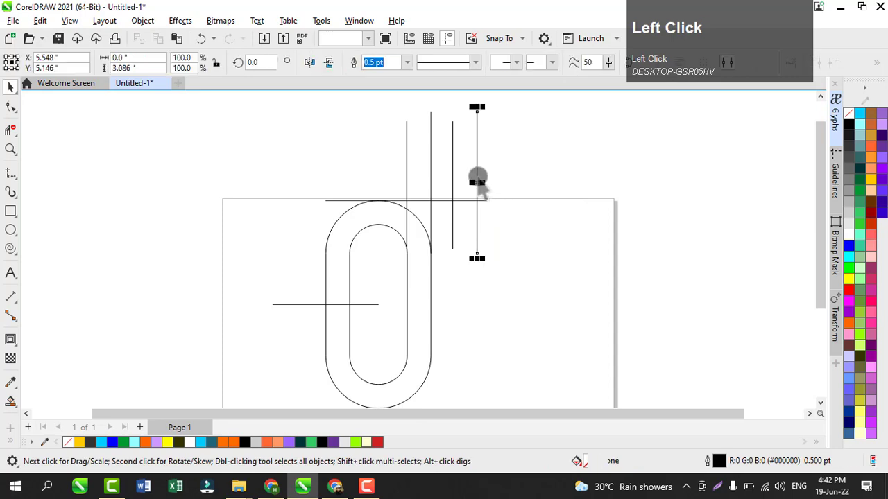
{"action": "key", "text": "Delete"}
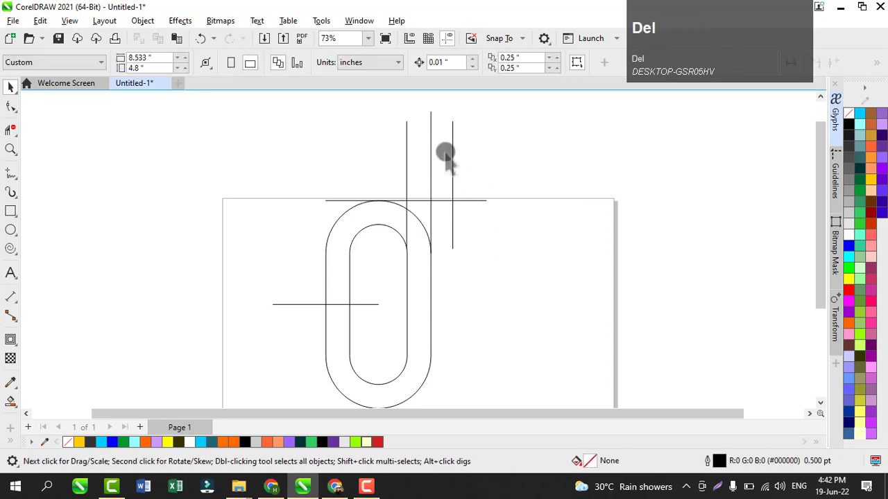
{"action": "left_click", "coordinate": [406, 148]}
{"action": "key", "text": "Delete"}
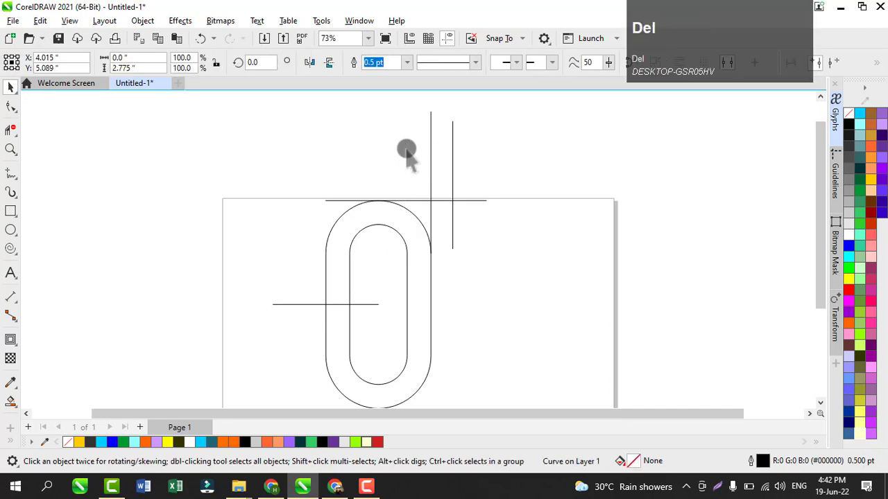
{"action": "left_click", "coordinate": [453, 153]}
{"action": "left_click_drag", "start_coordinate": [453, 254], "coordinate": [454, 274]}
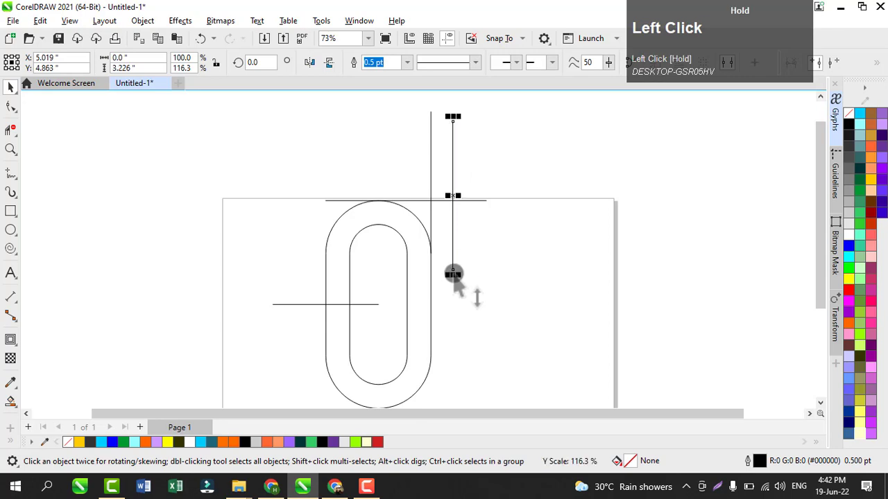
Step: Copy the top horizontal line straight down to the inner oval's right upper node and shorten its left end to about 2.84 inches
{"action": "left_click", "coordinate": [419, 201]}
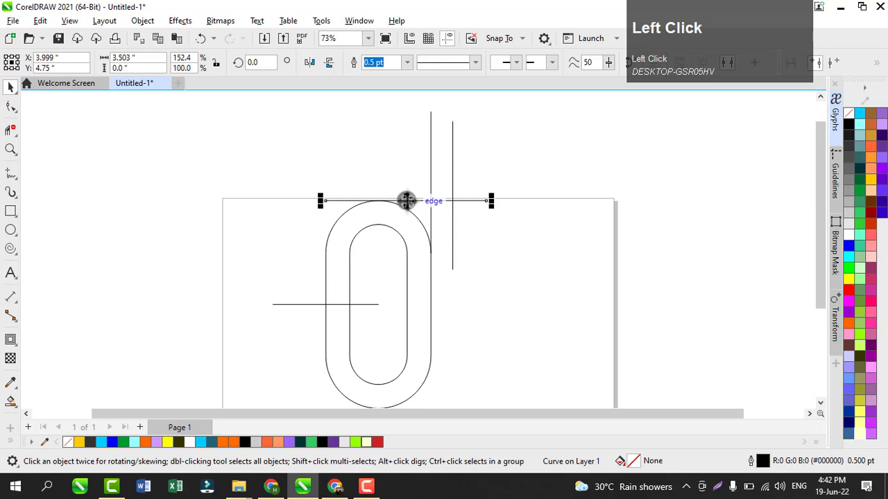
{"action": "left_click_drag", "start_coordinate": [407, 200], "coordinate": [407, 249]}
{"action": "right_click", "coordinate": [407, 249]}
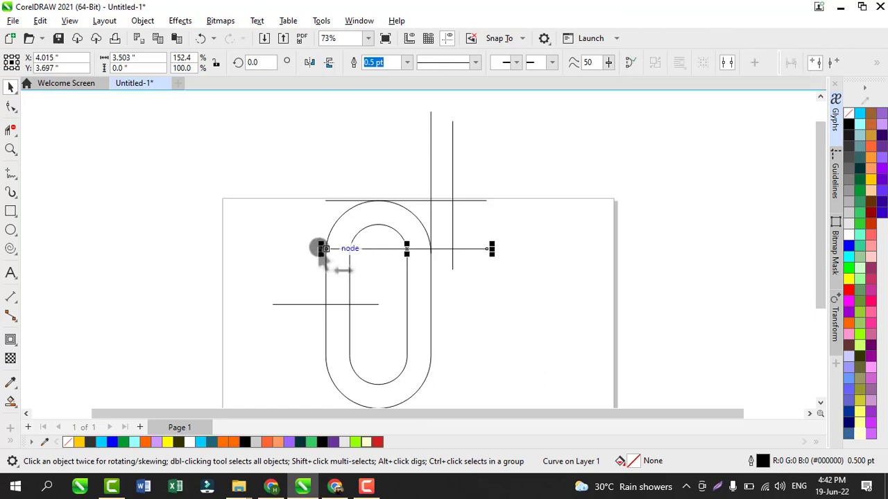
{"action": "left_click_drag", "start_coordinate": [318, 248], "coordinate": [352, 248]}
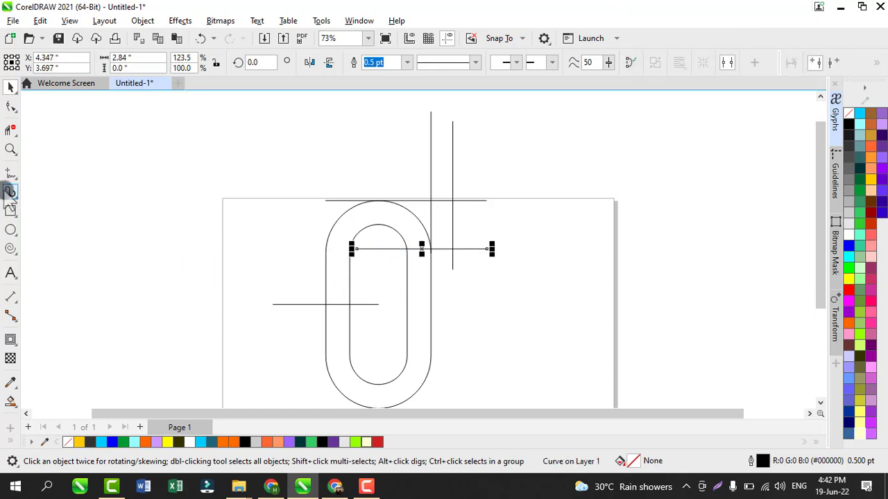
Step: Set the Smart Fill colour to bright green (#11F219) and fill the oval's upper arch and the small rectangle beside it
{"action": "left_click", "coordinate": [15, 407]}
{"action": "left_click", "coordinate": [43, 416]}
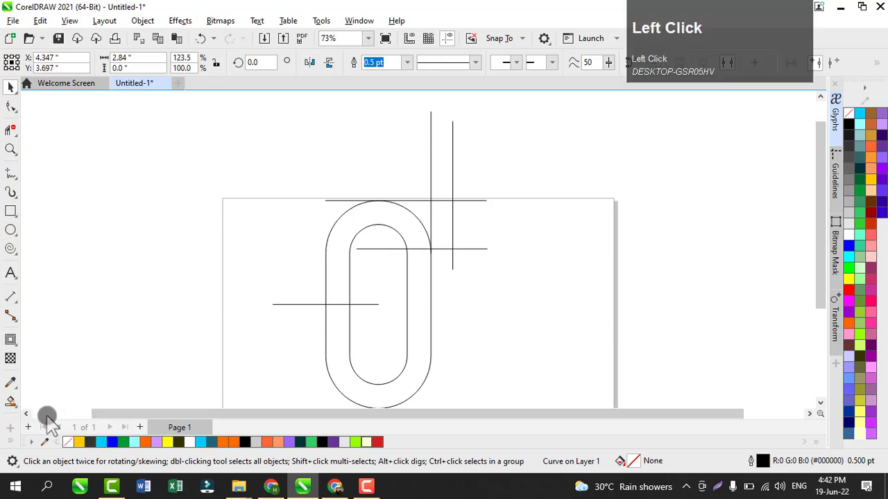
{"action": "left_click", "coordinate": [147, 62]}
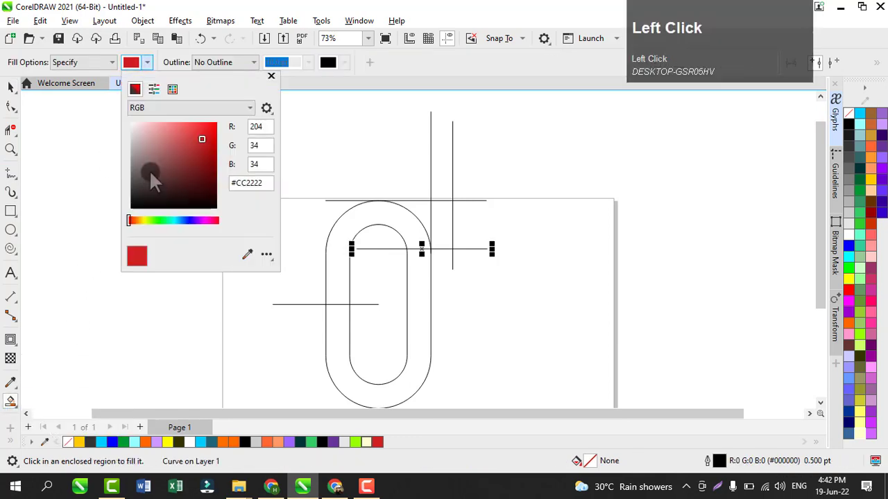
{"action": "left_click", "coordinate": [159, 221]}
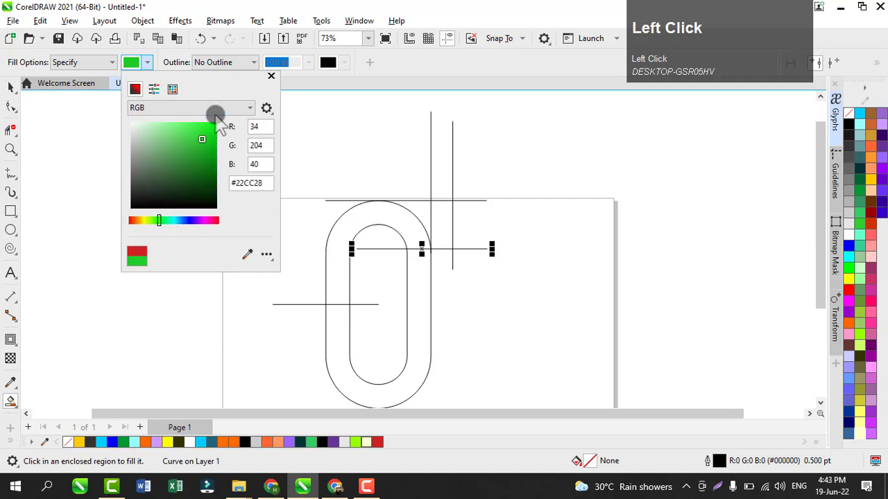
{"action": "left_click", "coordinate": [212, 129]}
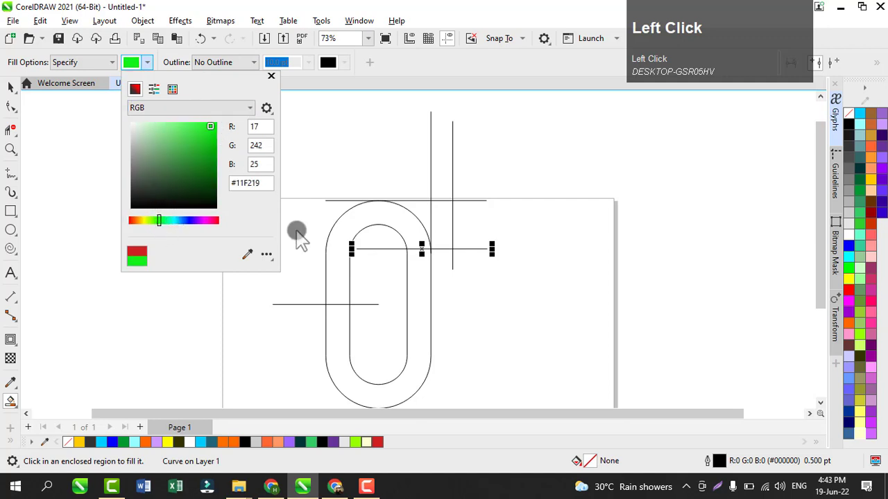
{"action": "left_click", "coordinate": [334, 274]}
{"action": "left_click", "coordinate": [441, 240]}
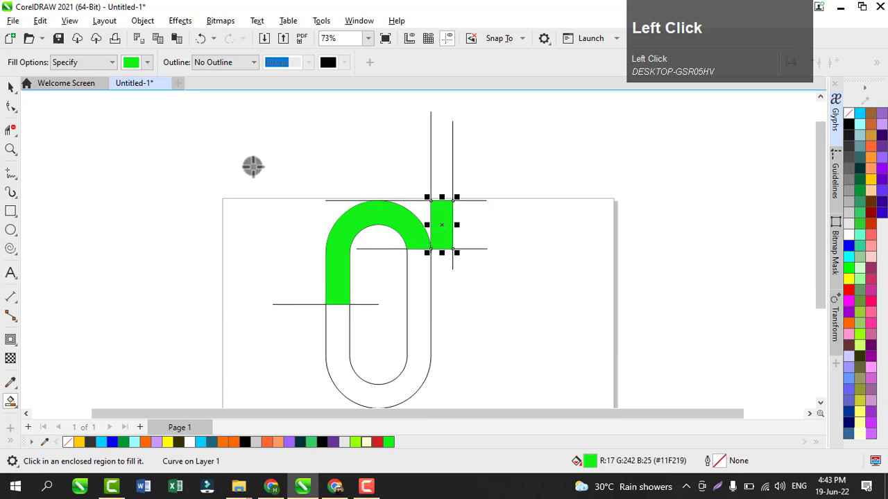
Step: Move the two green shapes together out of the construction lines to the right, centred at about X 8.09, Y 3.82 inches
{"action": "left_click", "coordinate": [13, 88]}
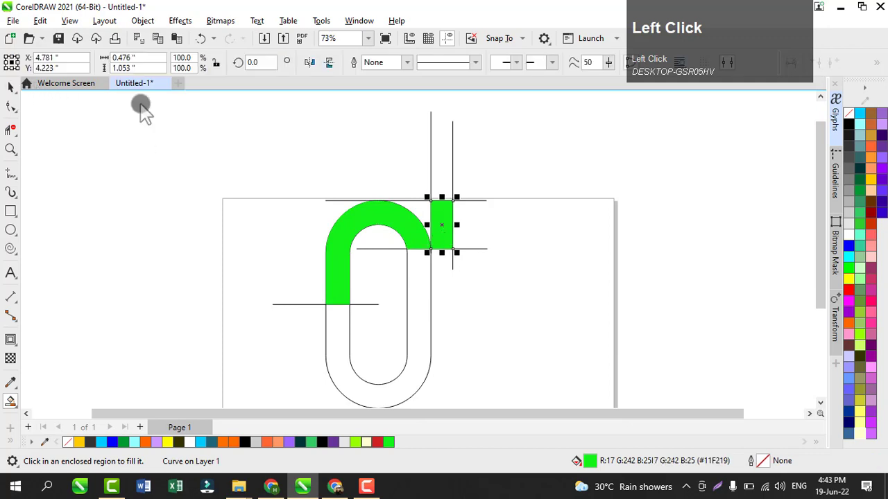
{"action": "left_click", "coordinate": [416, 236], "text": "shift"}
{"action": "left_click_drag", "start_coordinate": [406, 228], "coordinate": [614, 218]}
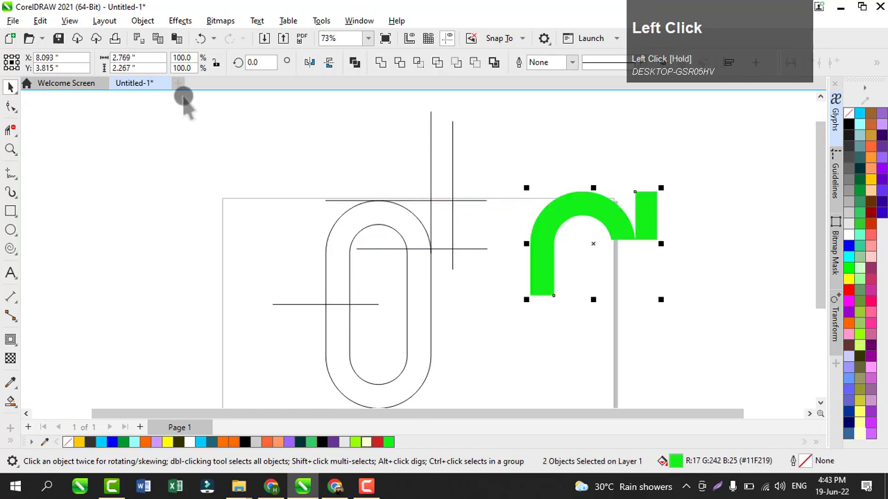
Step: Move all seven construction outlines off the page's left side, shrink them to about 2.73 by 3.79 inches, and group them
{"action": "left_click_drag", "start_coordinate": [276, 246], "coordinate": [510, 396]}
{"action": "left_click_drag", "start_coordinate": [379, 226], "coordinate": [177, 218]}
{"action": "key", "text": "shift+F4"}
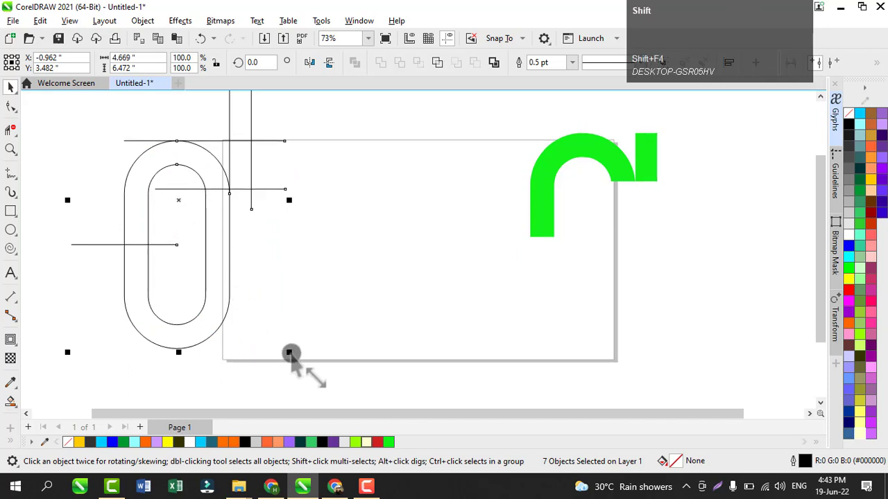
{"action": "left_click_drag", "start_coordinate": [290, 354], "coordinate": [243, 290]}
{"action": "left_click_drag", "start_coordinate": [181, 202], "coordinate": [184, 254]}
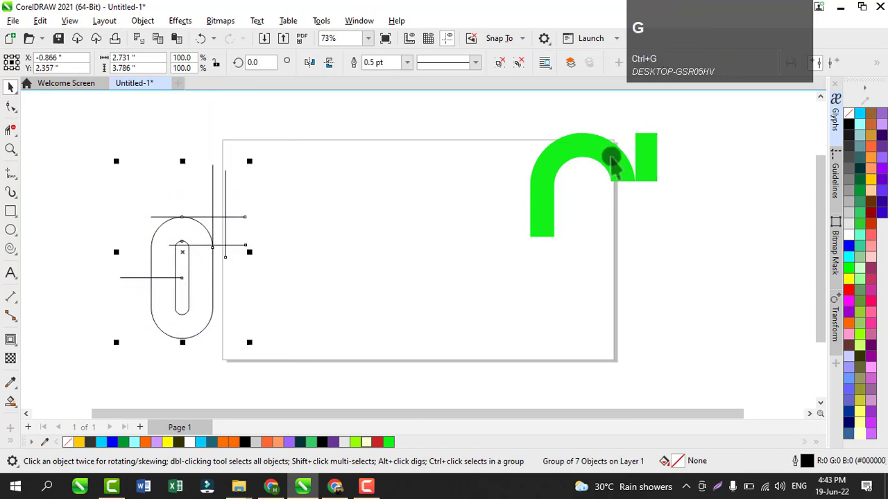
Step: Move the two green shapes onto the page, centred at about X 5.94, Y 3.54 inches, and group them
{"action": "left_click_drag", "start_coordinate": [481, 104], "coordinate": [692, 292]}
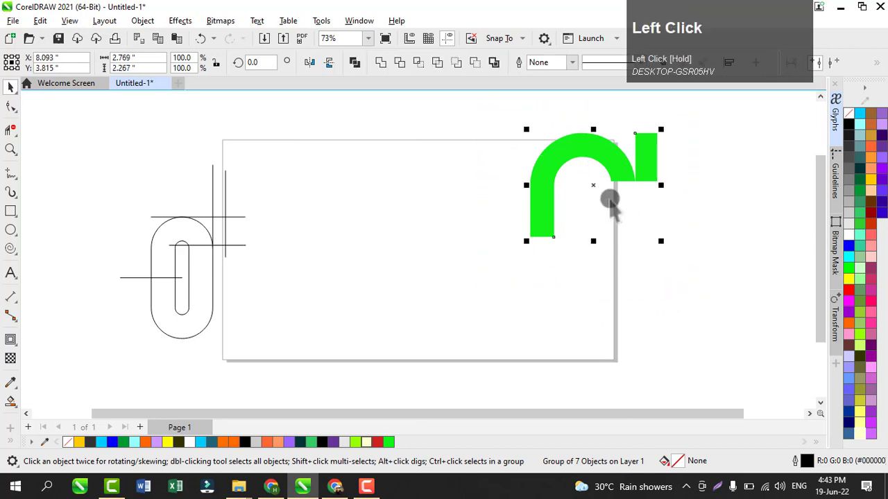
{"action": "left_click_drag", "start_coordinate": [593, 186], "coordinate": [494, 196]}
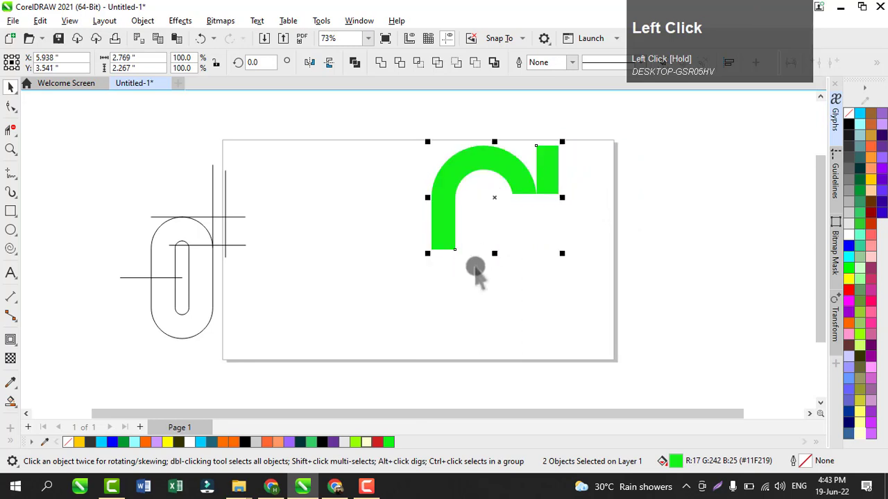
{"action": "key", "text": "ctrl+g"}
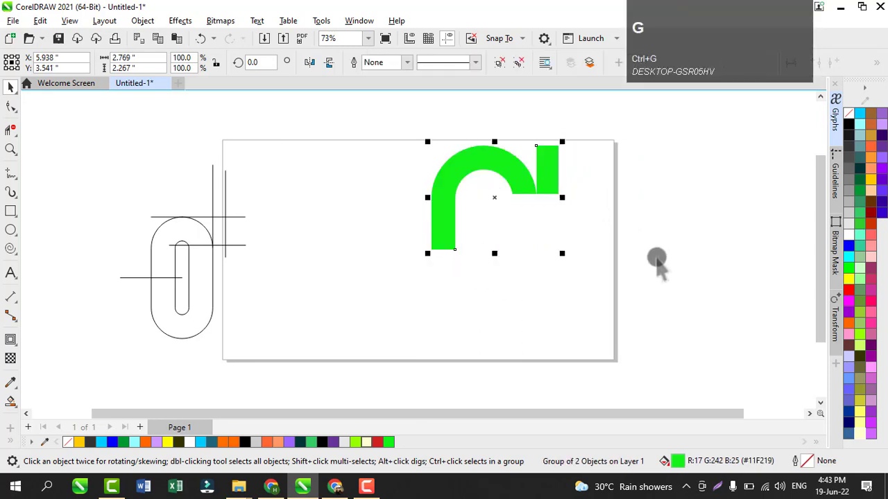
{"action": "left_click", "coordinate": [656, 259]}
Step: Try rotating the green group to 195 degrees about its own centre
{"action": "left_click", "coordinate": [518, 189]}
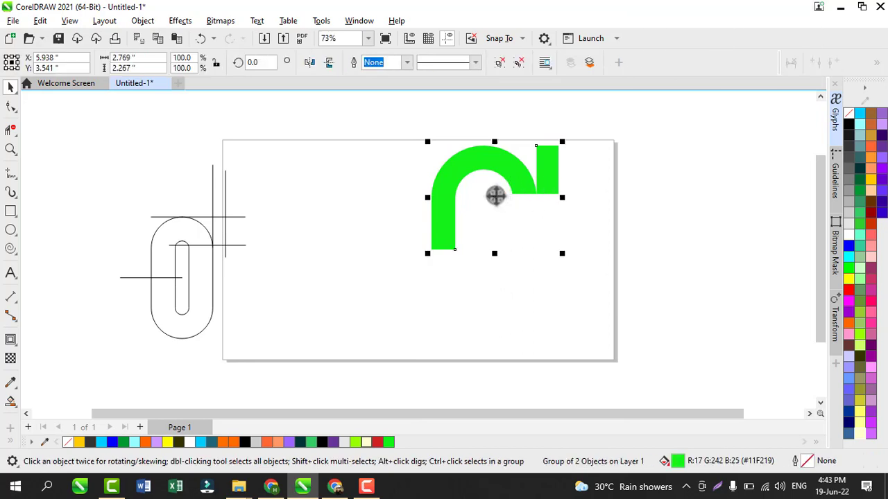
{"action": "left_click", "coordinate": [494, 197]}
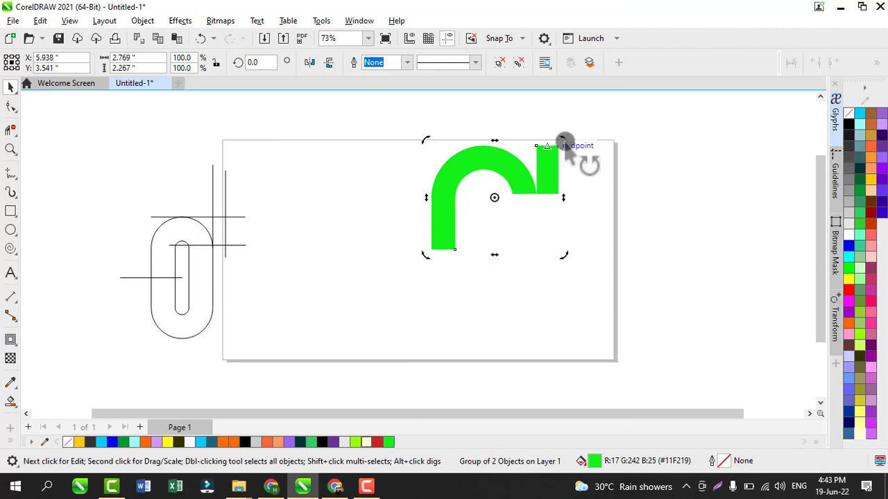
{"action": "left_click_drag", "start_coordinate": [564, 140], "coordinate": [401, 349]}
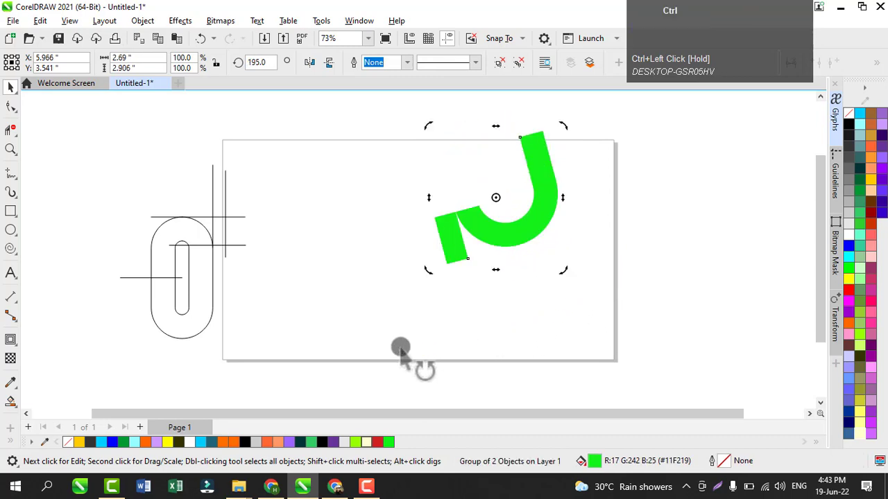
{"action": "key", "text": "ctrl+z"}
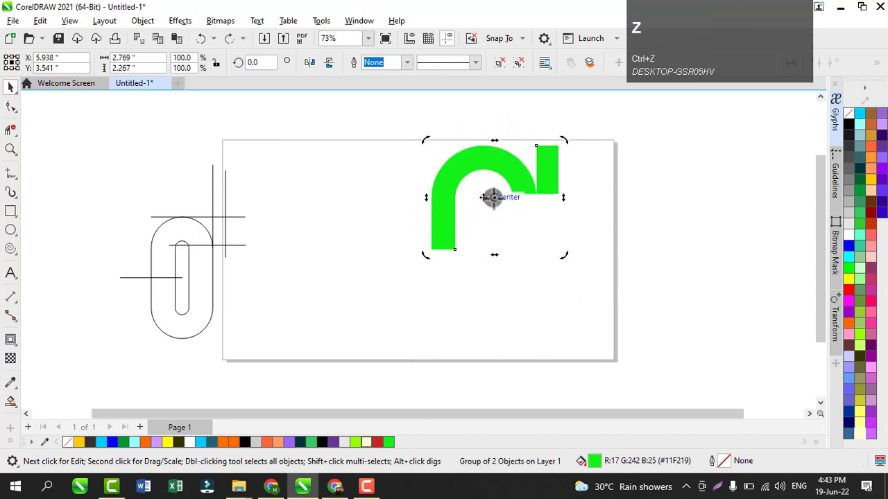
Step: Try rotating the green group to 300 degrees with its rotation centre shifted down to its lower edge
{"action": "left_click_drag", "start_coordinate": [492, 198], "coordinate": [491, 253]}
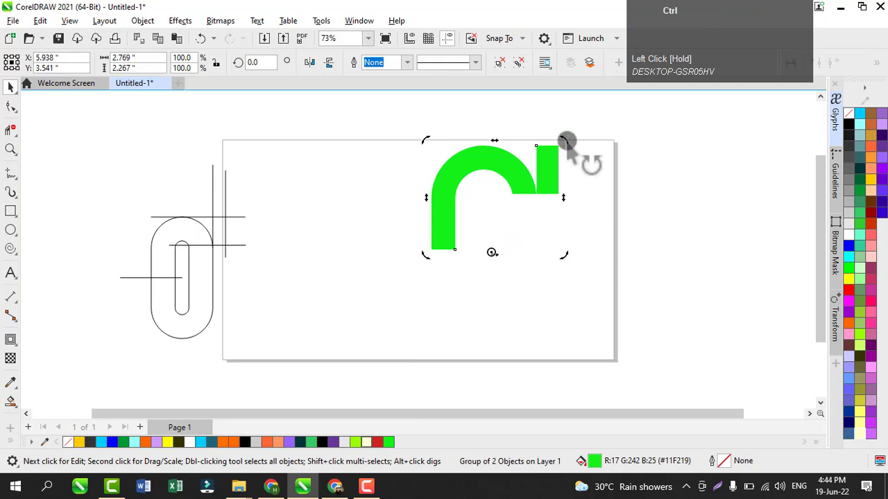
{"action": "left_click_drag", "start_coordinate": [566, 140], "coordinate": [576, 251]}
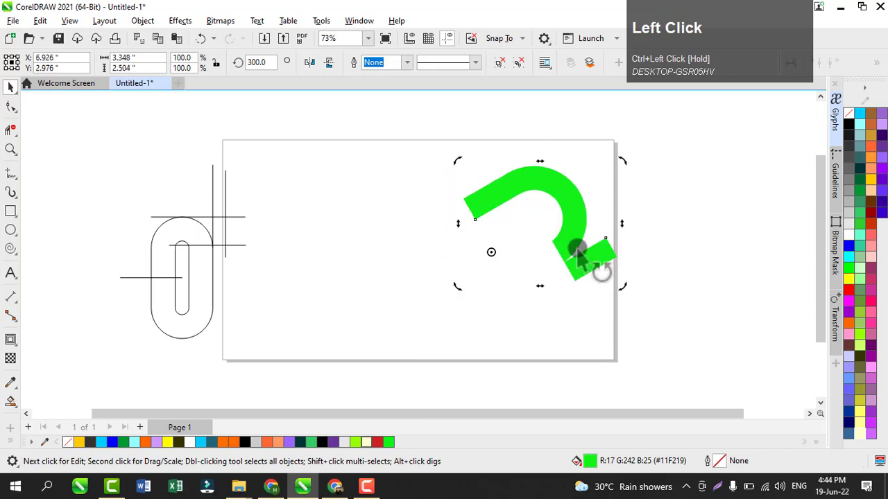
{"action": "key", "text": "ctrl+z"}
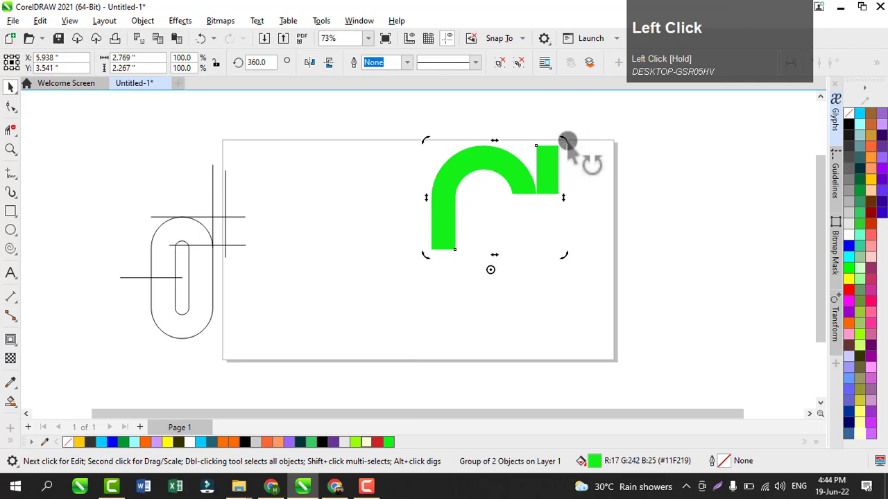
Step: Create a copy of the green group rotated 90 degrees clockwise about a centre just below it, and repeat the copy twice
{"action": "left_click_drag", "start_coordinate": [567, 140], "coordinate": [575, 314]}
{"action": "right_click", "coordinate": [577, 313], "text": "ctrl"}
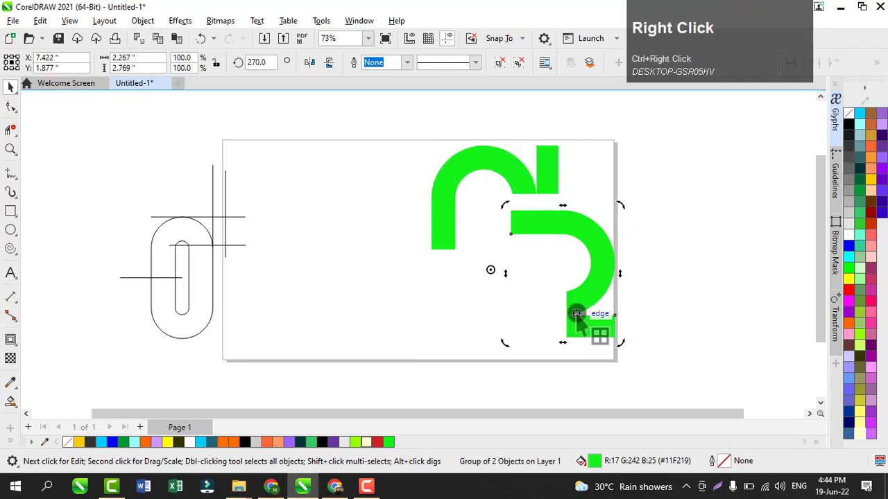
{"action": "key", "text": "ctrl+r"}
{"action": "key", "text": "ctrl+r"}
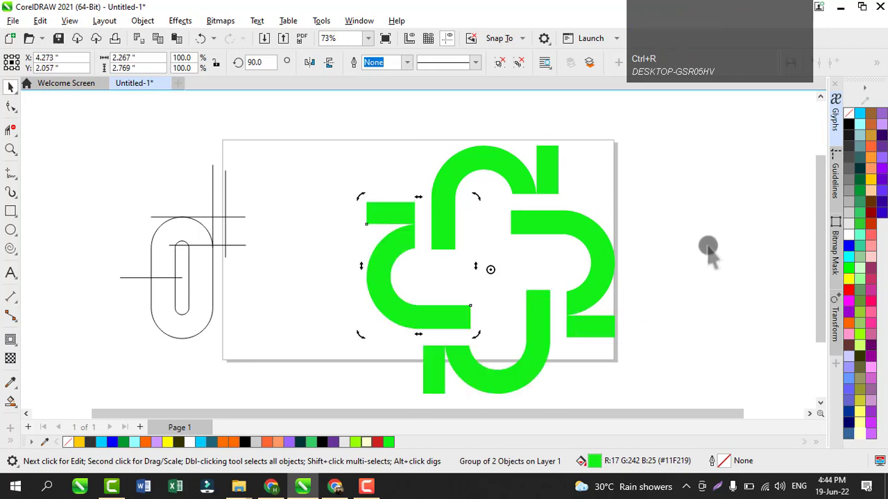
Step: Fill the left arch group with purple (#9900FF) and the right arch group with cyan (#00FFFF)
{"action": "left_click", "coordinate": [882, 179]}
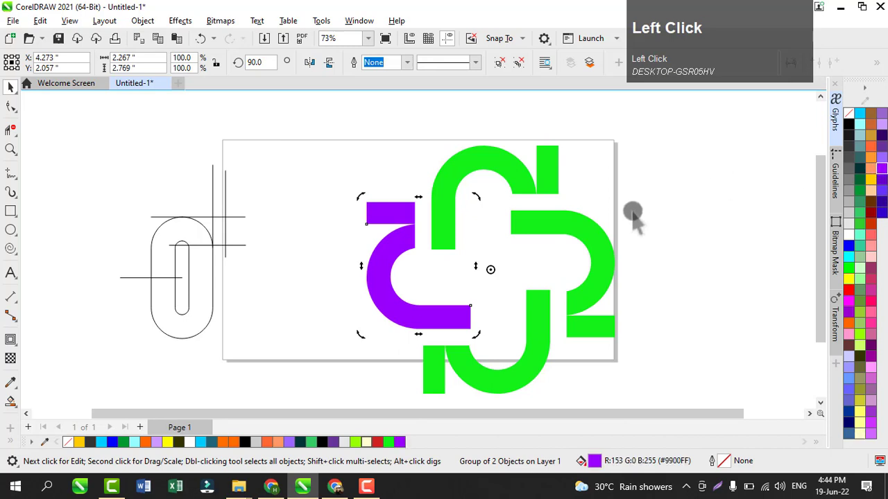
{"action": "left_click", "coordinate": [576, 233]}
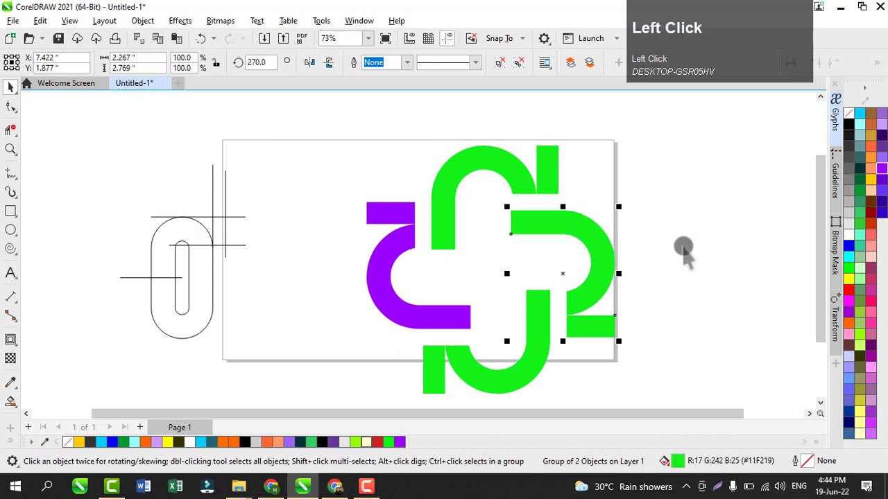
{"action": "left_click", "coordinate": [853, 264]}
Step: Recolour the bottom arch group, trying black before settling on red
{"action": "left_click", "coordinate": [545, 326]}
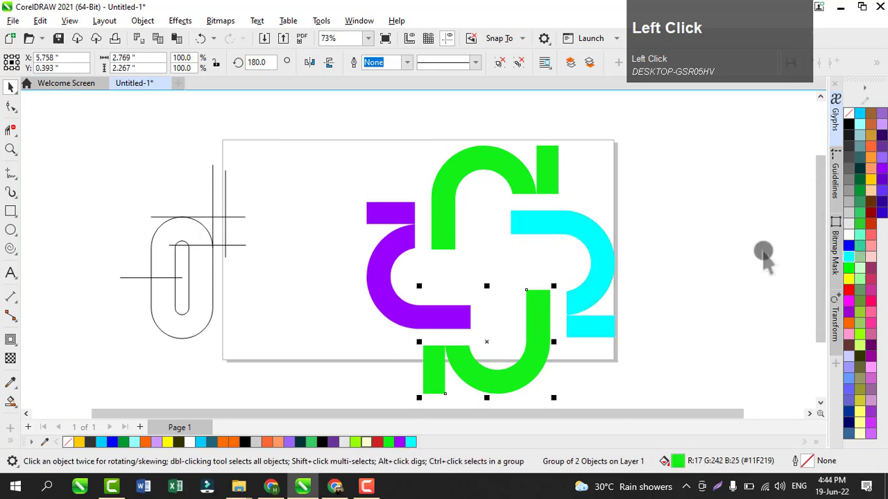
{"action": "left_click", "coordinate": [849, 124]}
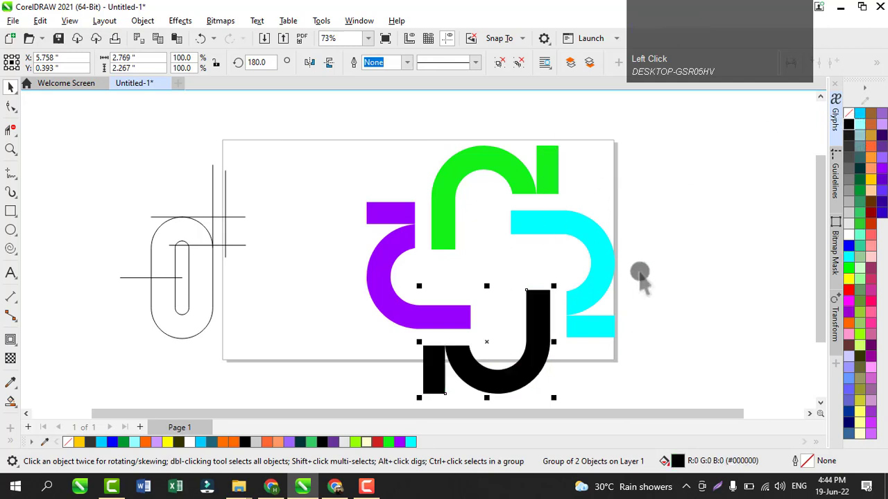
{"action": "left_click", "coordinate": [848, 290]}
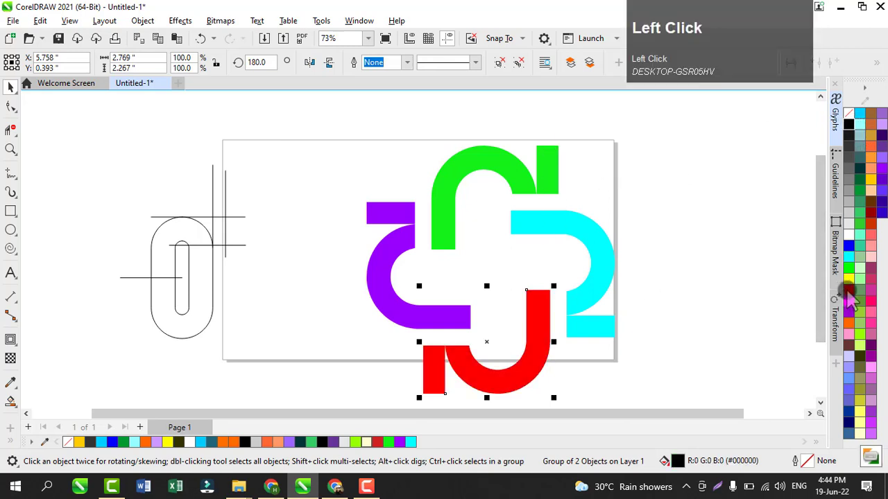
Step: Fill the right arch group with light purple (#9966FF) and the left arch group with yellow
{"action": "left_click", "coordinate": [600, 257]}
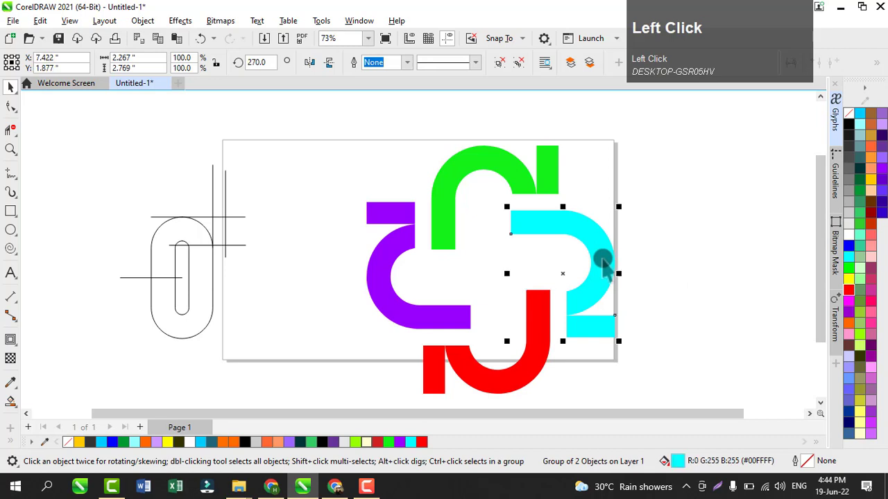
{"action": "left_click", "coordinate": [872, 364]}
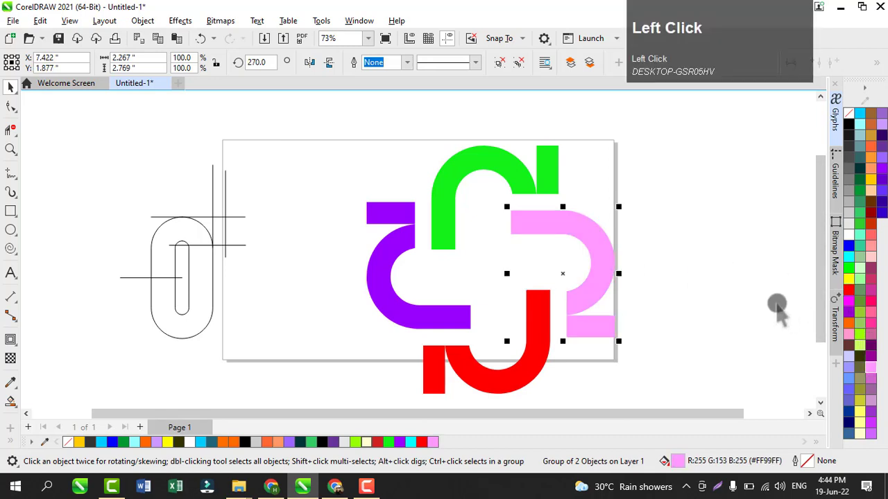
{"action": "left_click", "coordinate": [882, 158]}
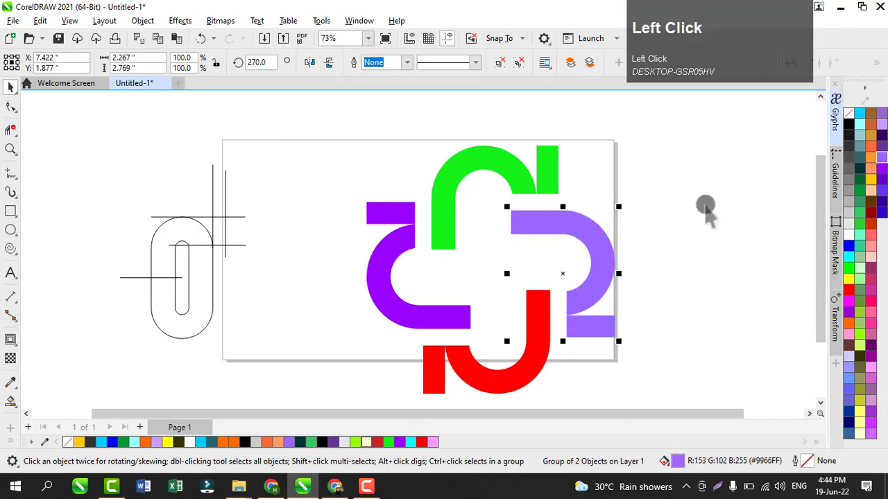
{"action": "left_click", "coordinate": [422, 308]}
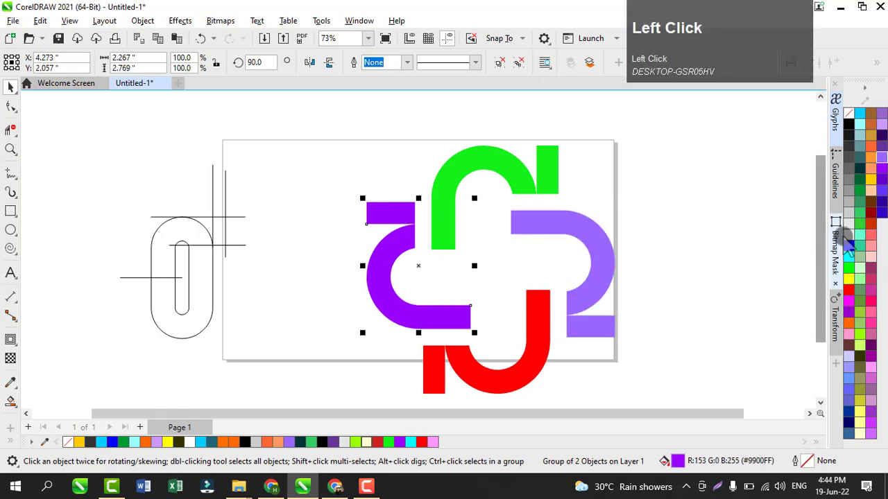
{"action": "left_click", "coordinate": [849, 281]}
{"action": "left_click", "coordinate": [654, 243]}
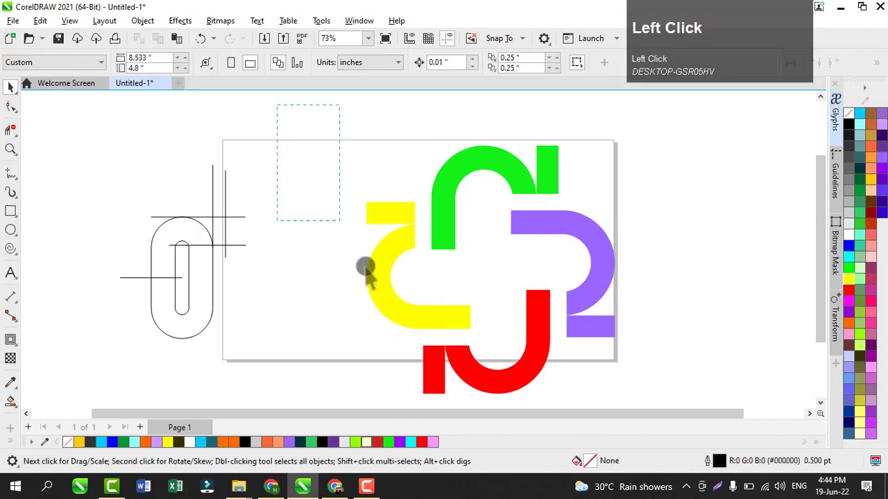
Step: Group the four coloured arch shapes into a single logo object
{"action": "left_click_drag", "start_coordinate": [366, 267], "coordinate": [634, 385]}
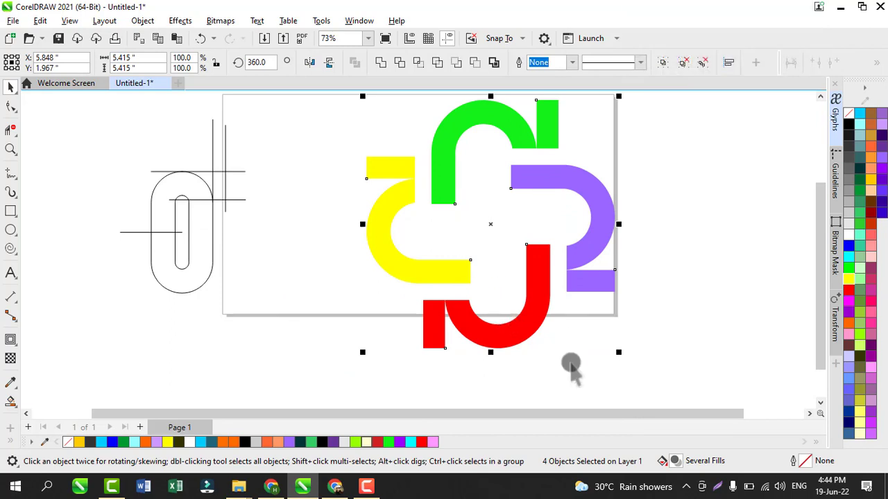
{"action": "key", "text": "ctrl+g"}
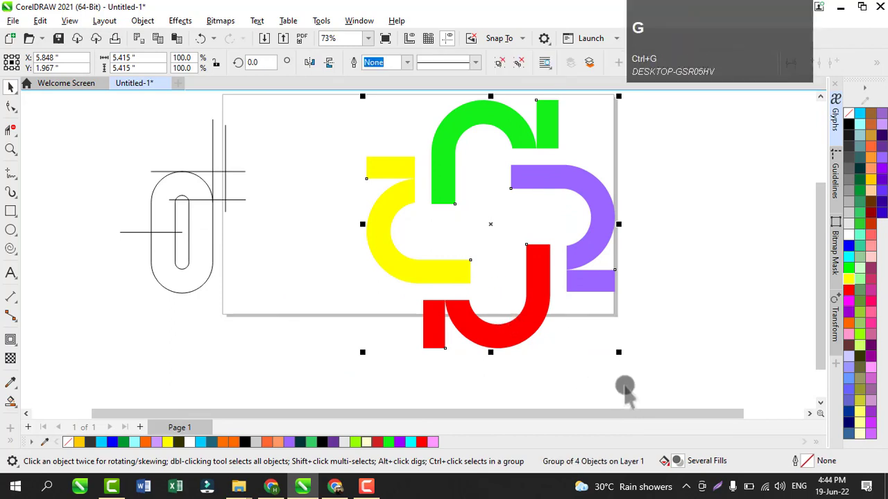
{"action": "key", "text": "shift+F4"}
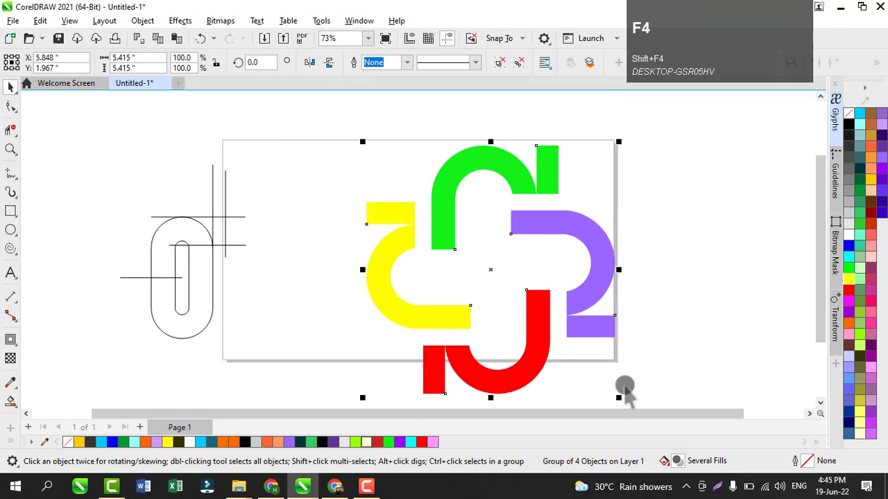
{"action": "left_click", "coordinate": [670, 275]}
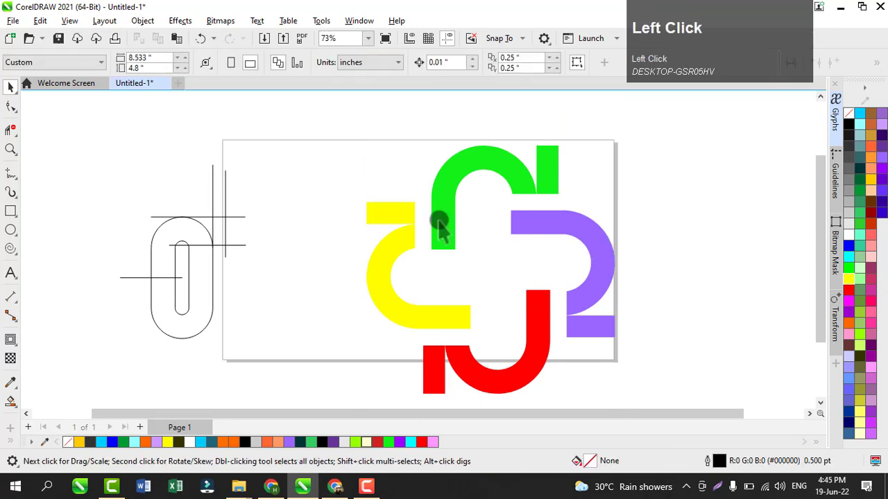
Step: Draw a 9.75 by 6.25 inch rectangle around the logo, fill it with black and send it behind the logo
{"action": "left_click", "coordinate": [11, 211]}
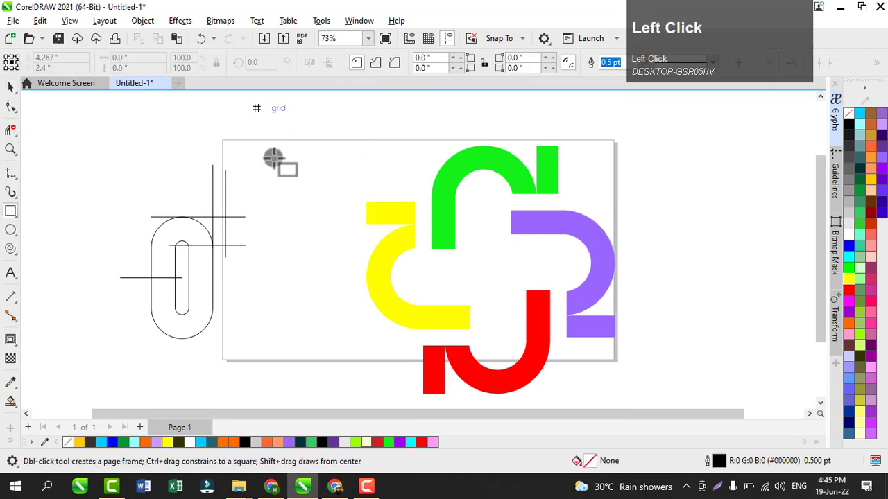
{"action": "left_click_drag", "start_coordinate": [257, 109], "coordinate": [699, 388]}
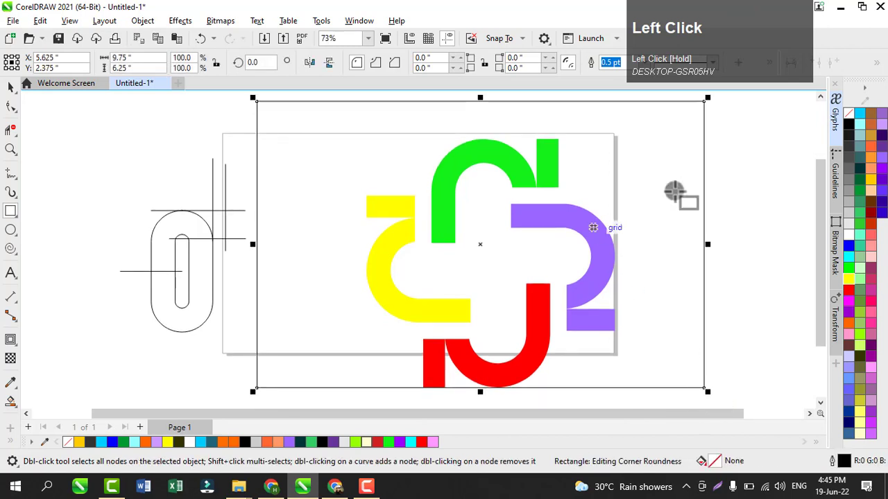
{"action": "left_click", "coordinate": [850, 123]}
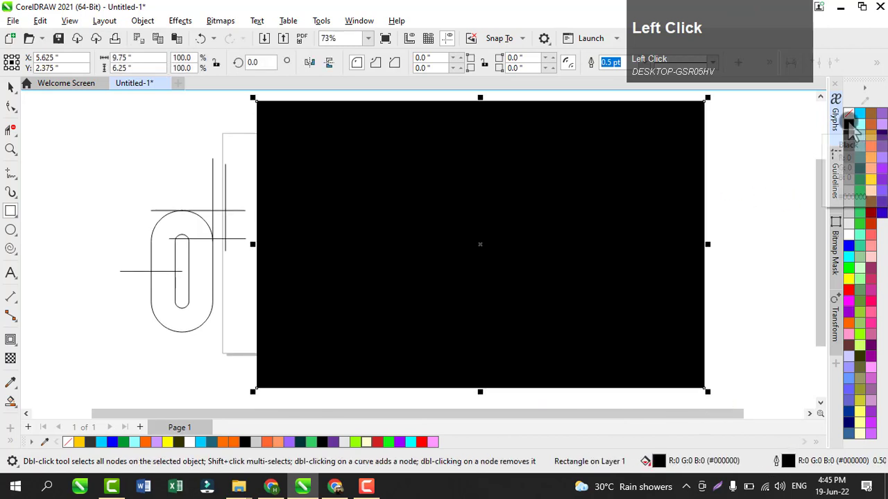
{"action": "key", "text": "ctrl+End"}
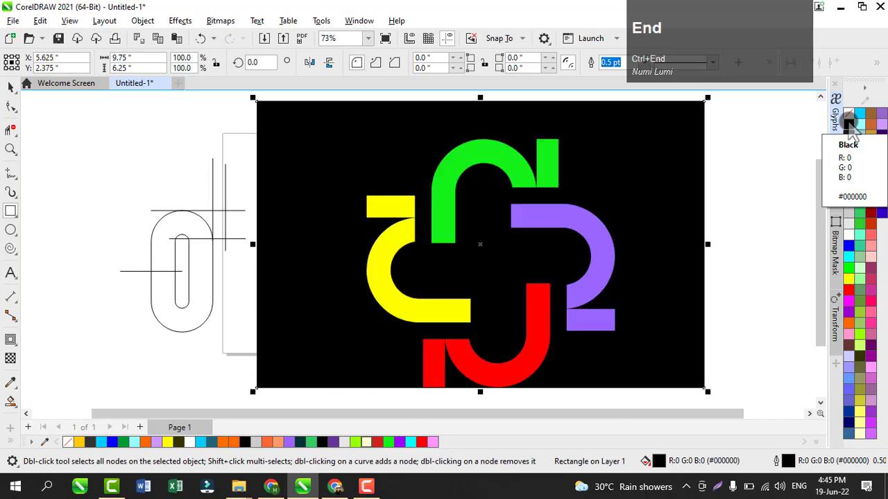
Step: Move the construction outline group to the right of the black rectangle and stretch the rectangle leftward to 14 inches wide
{"action": "left_click", "coordinate": [10, 87]}
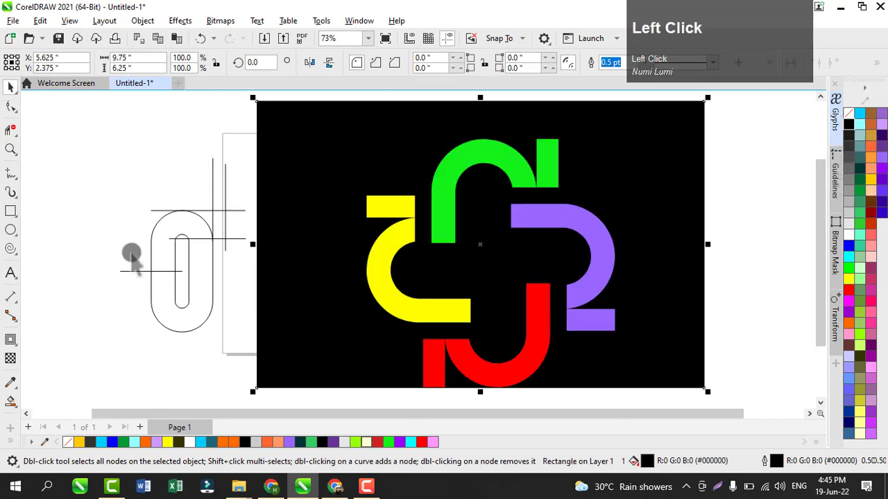
{"action": "left_click_drag", "start_coordinate": [188, 258], "coordinate": [761, 265]}
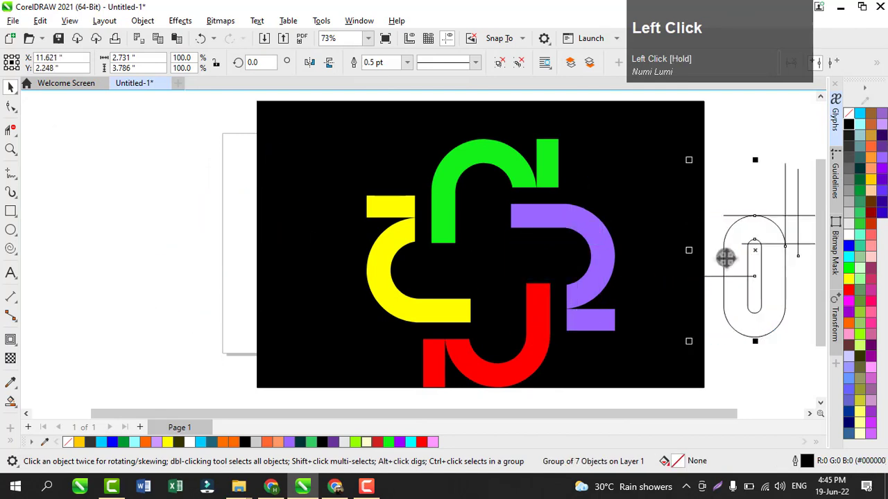
{"action": "left_click", "coordinate": [255, 252]}
{"action": "left_click_drag", "start_coordinate": [255, 251], "coordinate": [62, 251]}
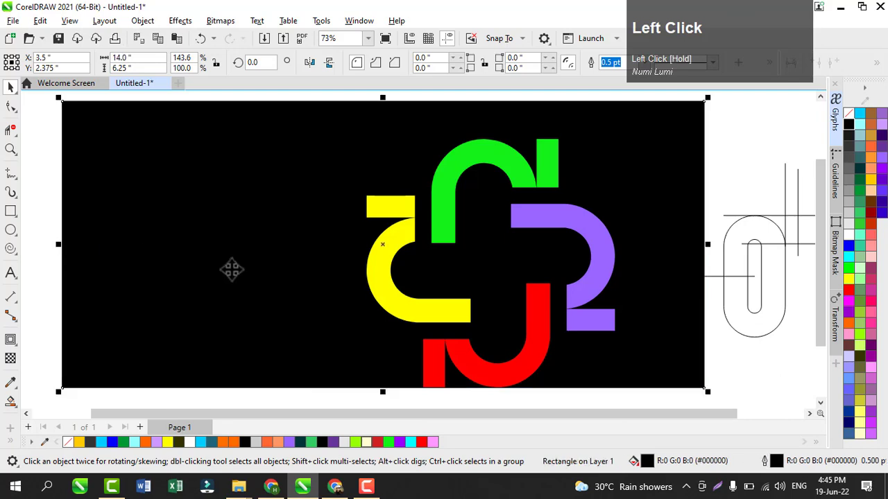
Step: Try placing the construction outline group on the rectangle's empty left area with white outlines, enlarged to 148.9%
{"action": "left_click", "coordinate": [760, 264]}
{"action": "left_click_drag", "start_coordinate": [466, 261], "coordinate": [177, 239]}
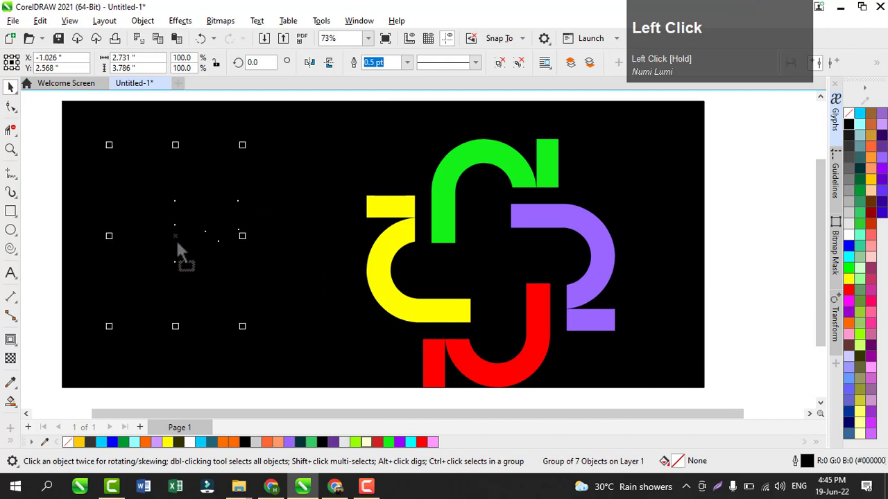
{"action": "right_click", "coordinate": [849, 234]}
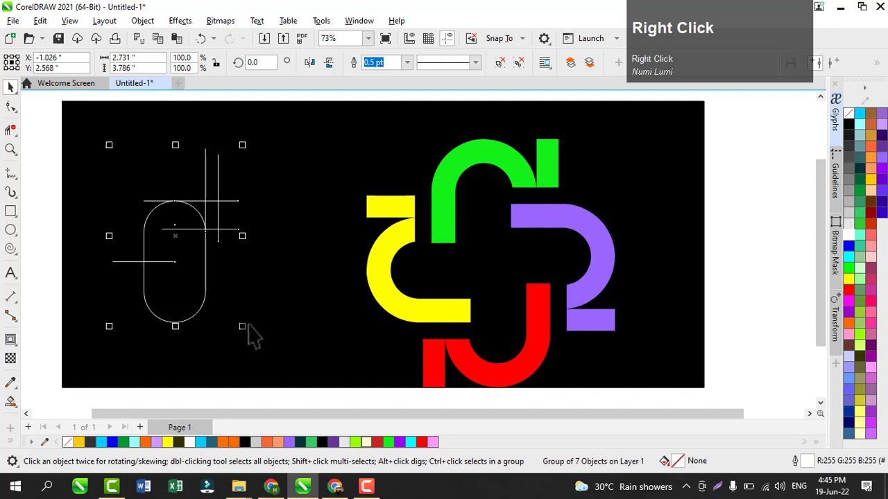
{"action": "left_click_drag", "start_coordinate": [244, 326], "coordinate": [302, 364]}
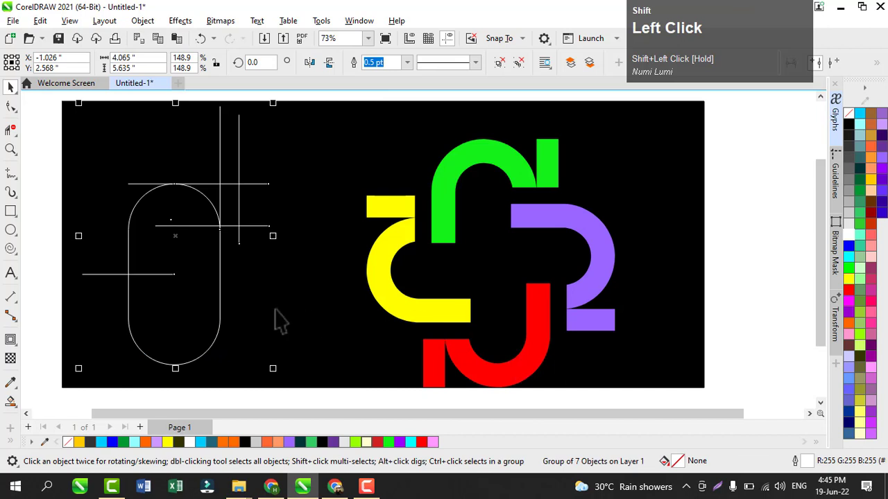
{"action": "left_click", "coordinate": [241, 296]}
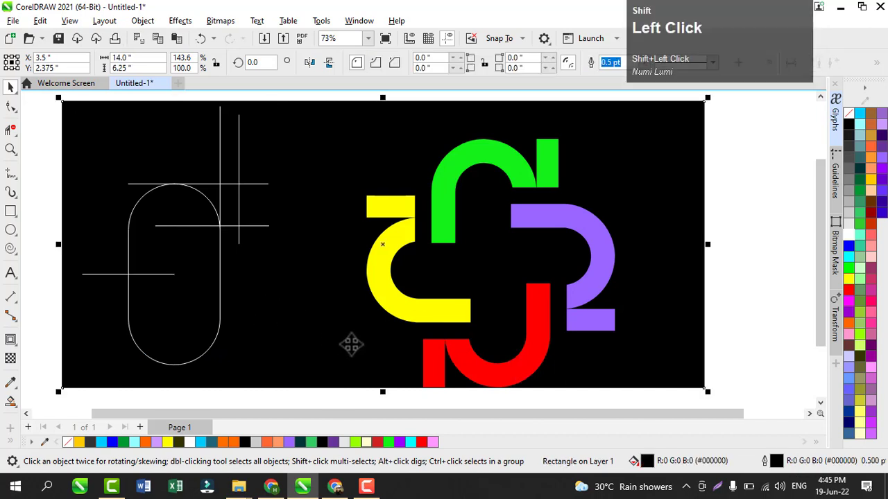
Step: Undo the enlargement, white outline and relocation of the construction group and the widening of the black rectangle
{"action": "key", "text": "ctrl+shift+z"}
{"action": "key", "text": "ctrl+shift+z"}
{"action": "key", "text": "ctrl+shift+z"}
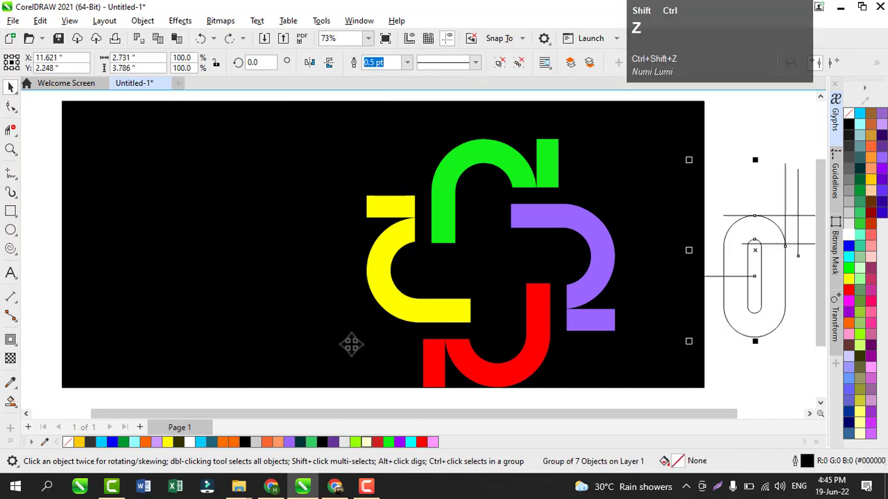
{"action": "key", "text": "ctrl+shift+z"}
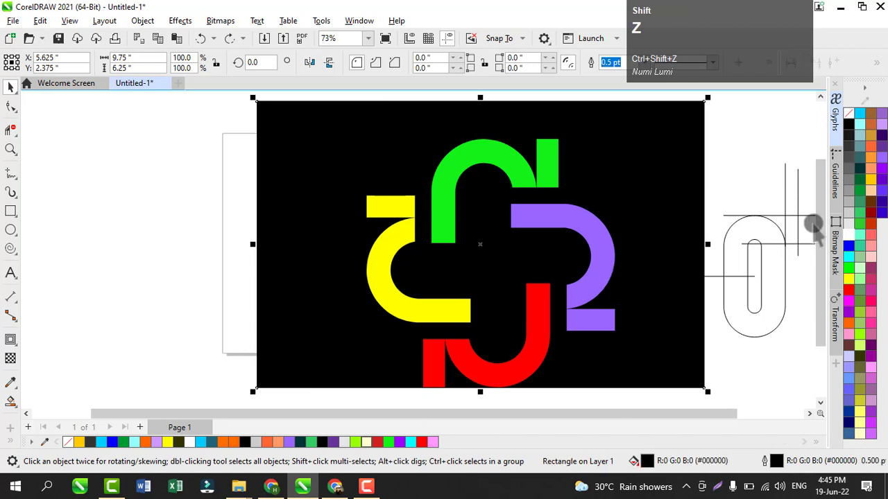
Step: Move the construction outline group farther right of the black rectangle and try to ungroup it
{"action": "left_click", "coordinate": [780, 247], "text": "shift"}
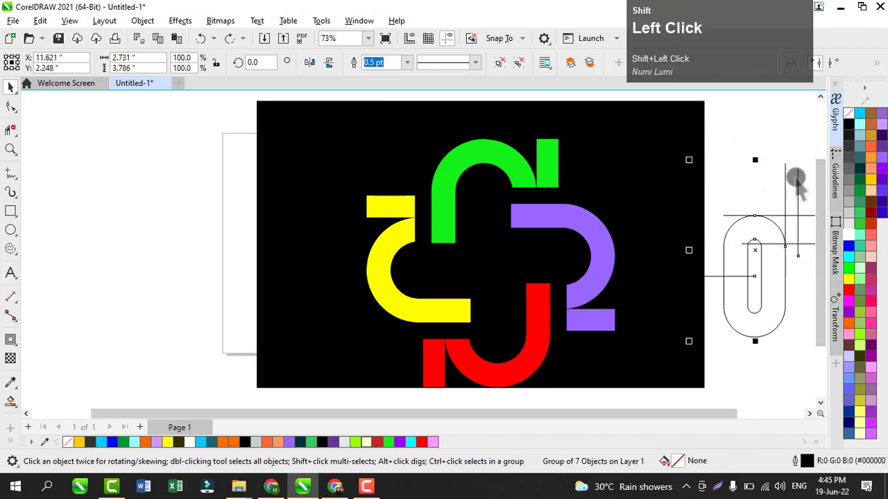
{"action": "left_click_drag", "start_coordinate": [666, 96], "coordinate": [747, 387]}
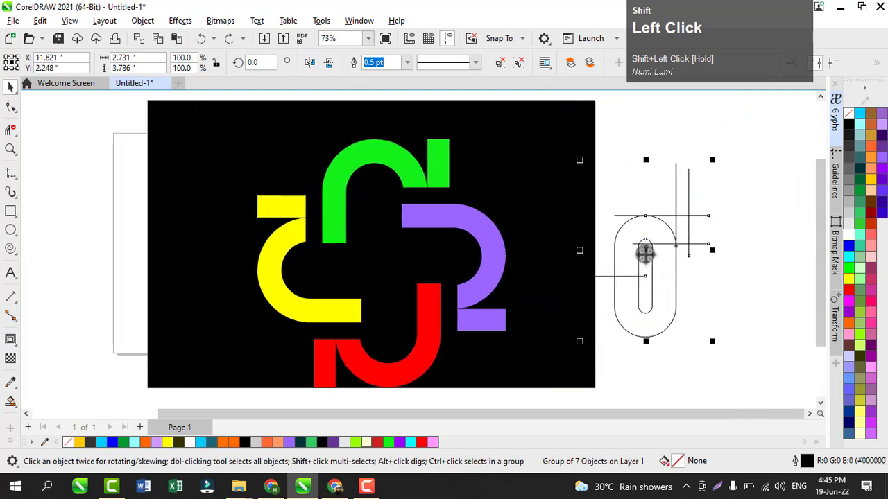
{"action": "left_click_drag", "start_coordinate": [646, 254], "coordinate": [744, 240]}
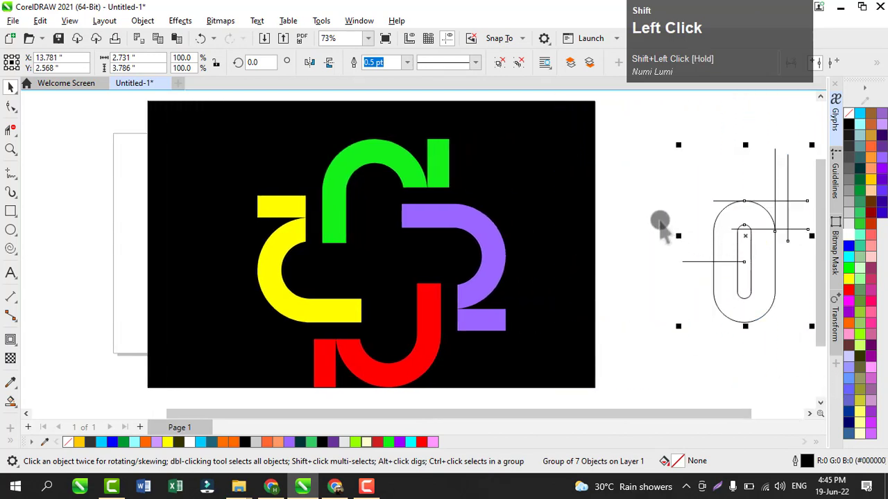
{"action": "left_click", "coordinate": [848, 233], "text": "shift"}
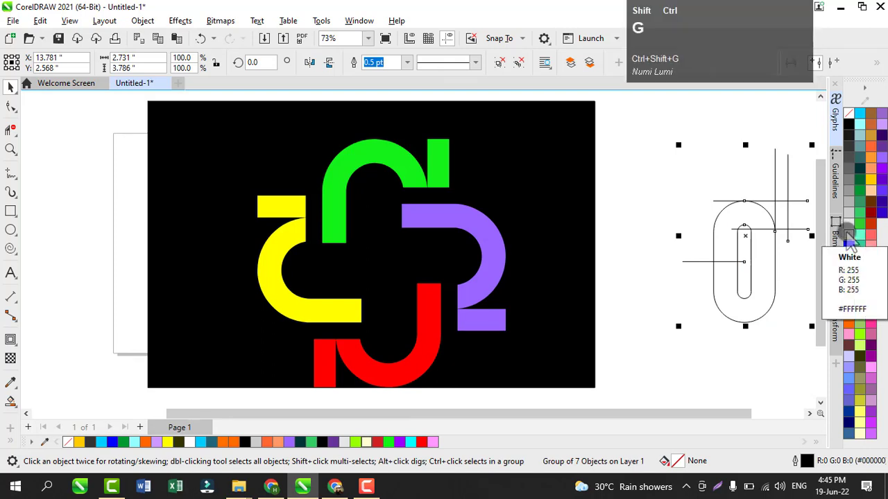
{"action": "left_click_drag", "start_coordinate": [844, 236], "coordinate": [745, 236]}
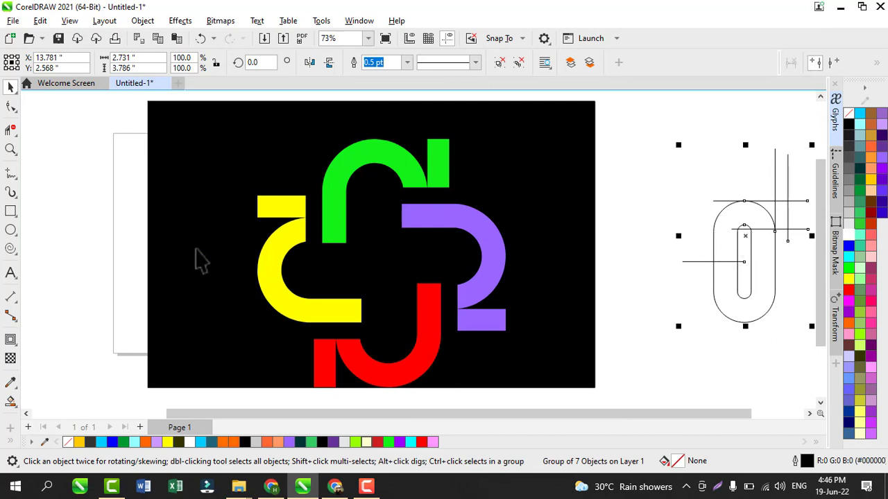
{"action": "key", "text": "ctrl+shift+g"}
{"action": "left_click", "coordinate": [722, 274]}
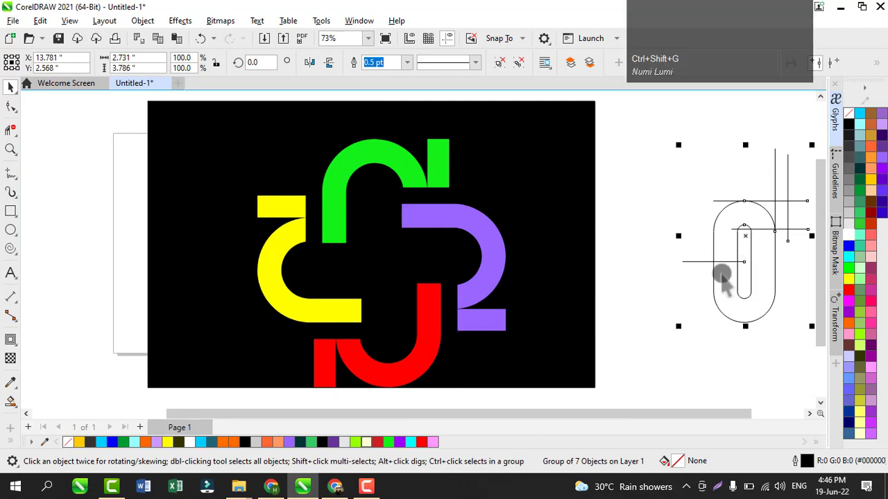
Step: Shift the construction outlines to the black rectangle's right edge and extend the rectangle leftward beyond the page
{"action": "left_click_drag", "start_coordinate": [733, 253], "coordinate": [563, 255]}
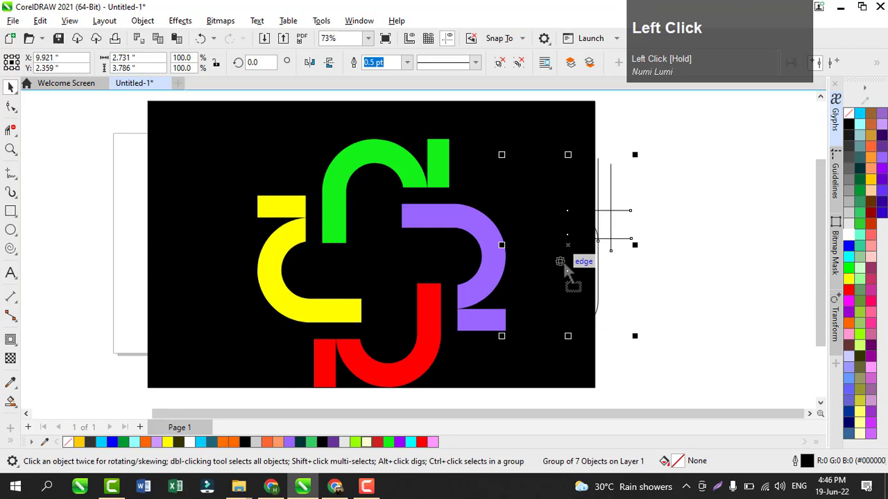
{"action": "left_click", "coordinate": [201, 244]}
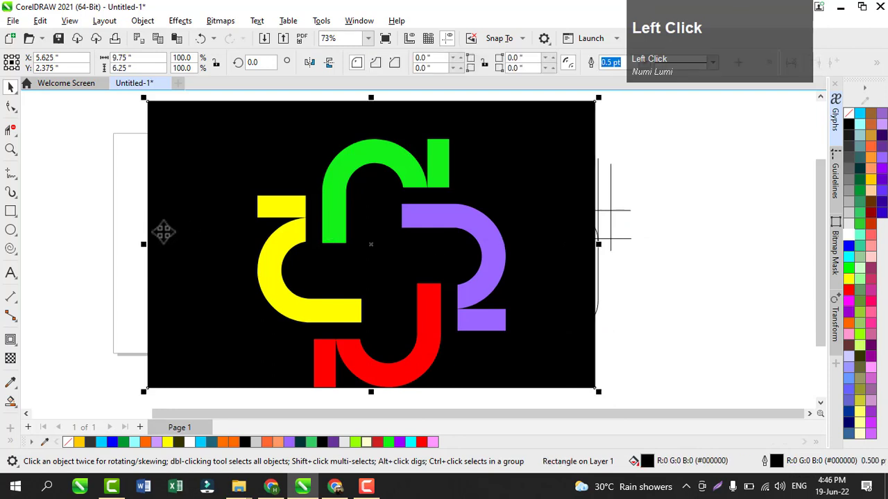
{"action": "key", "text": "shift+F4"}
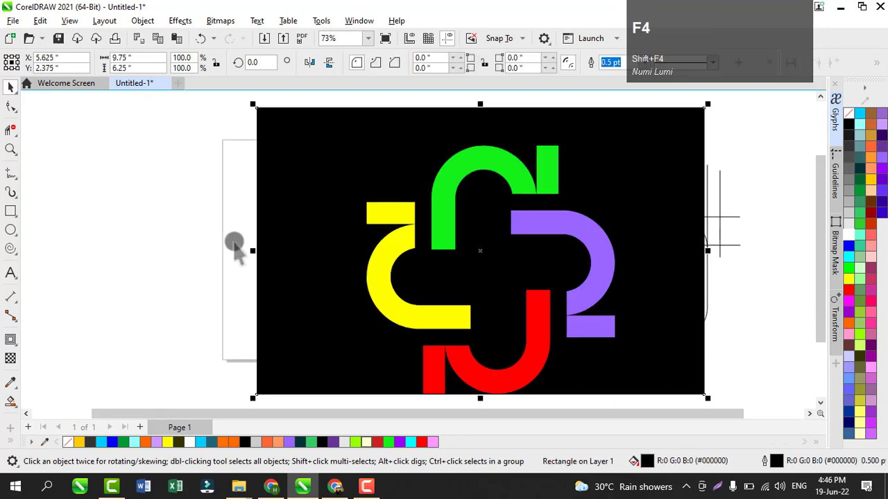
{"action": "left_click_drag", "start_coordinate": [252, 251], "coordinate": [93, 251]}
Step: Place the construction outline group on the rectangle's empty left area, scaled to 151.9% with a white outline, in front of everything
{"action": "left_click_drag", "start_coordinate": [724, 221], "coordinate": [251, 231]}
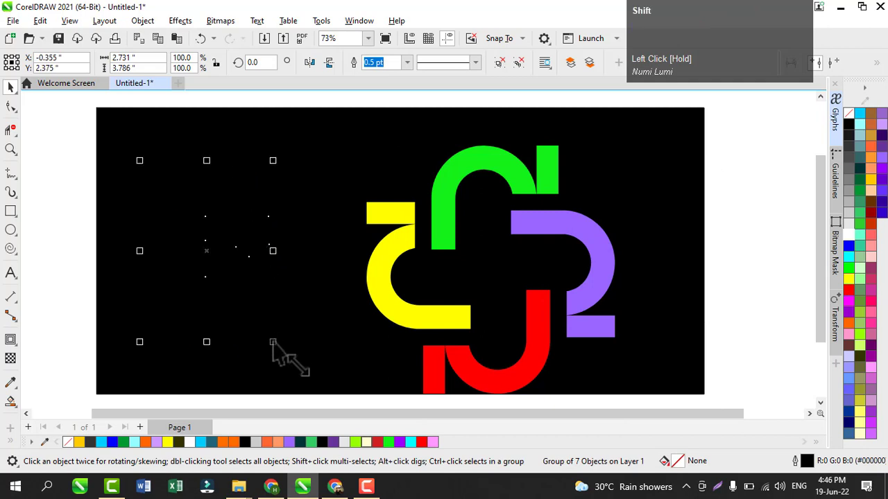
{"action": "left_click_drag", "start_coordinate": [273, 342], "coordinate": [336, 388]}
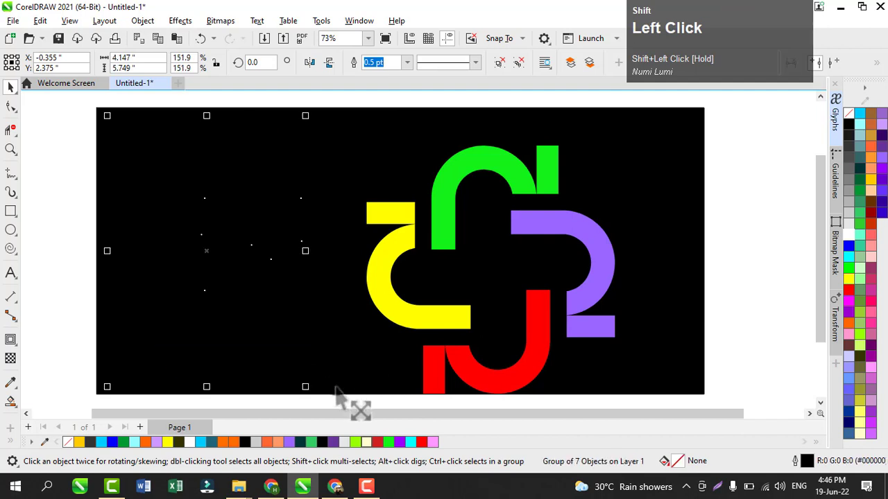
{"action": "right_click", "coordinate": [847, 243], "text": "shift"}
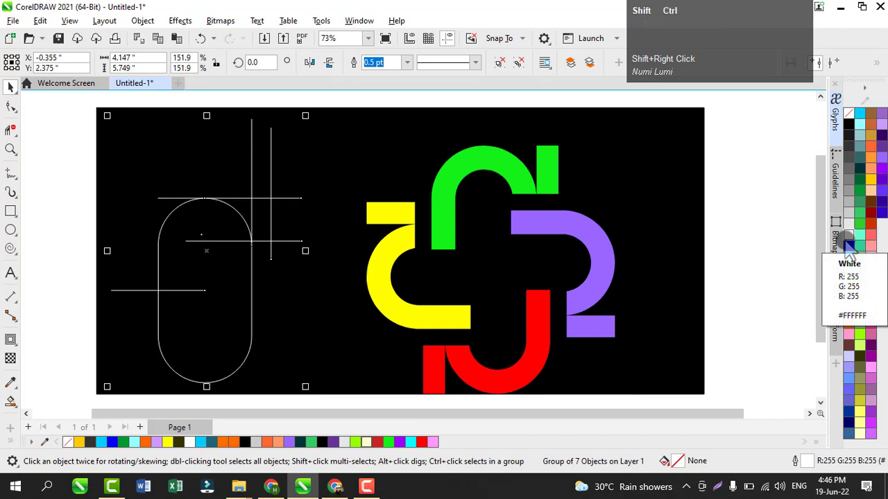
{"action": "key", "text": "ctrl+shift+End"}
{"action": "key", "text": "ctrl+shift+Home"}
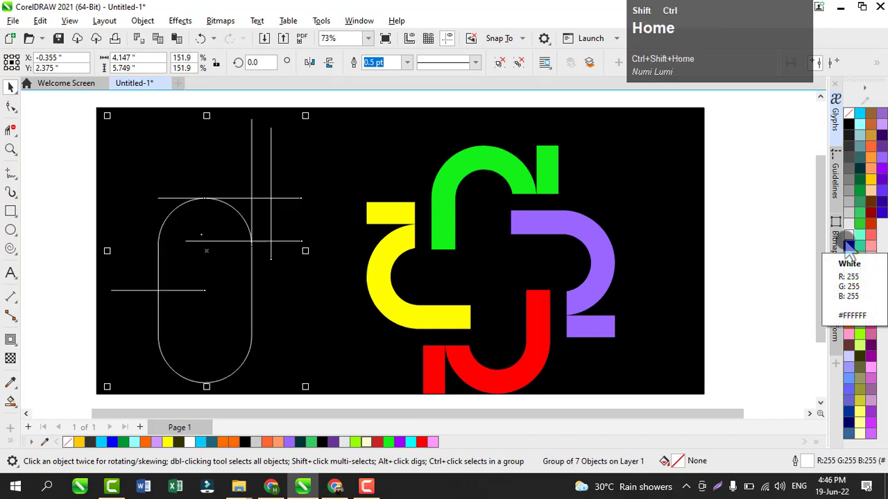